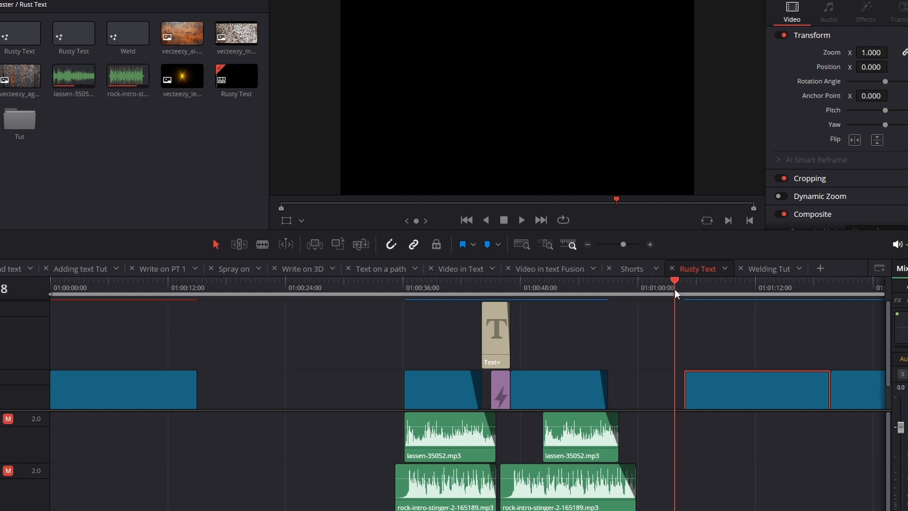
- Open the Weld Fusion composition at the start of the timeline in the Fusion page
key("space")
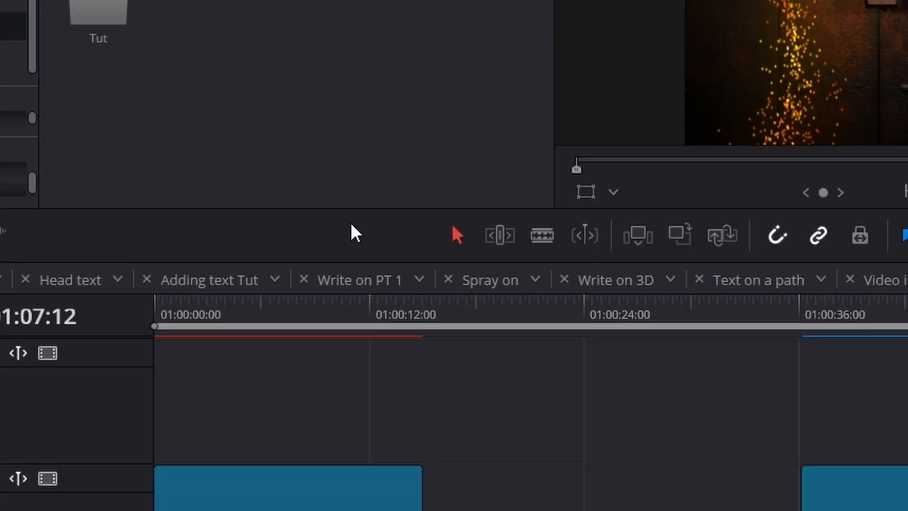
mouse_move(249, 315)
left_mouse_down()
mouse_move(268, 323)
mouse_move(239, 320)
left_mouse_up()
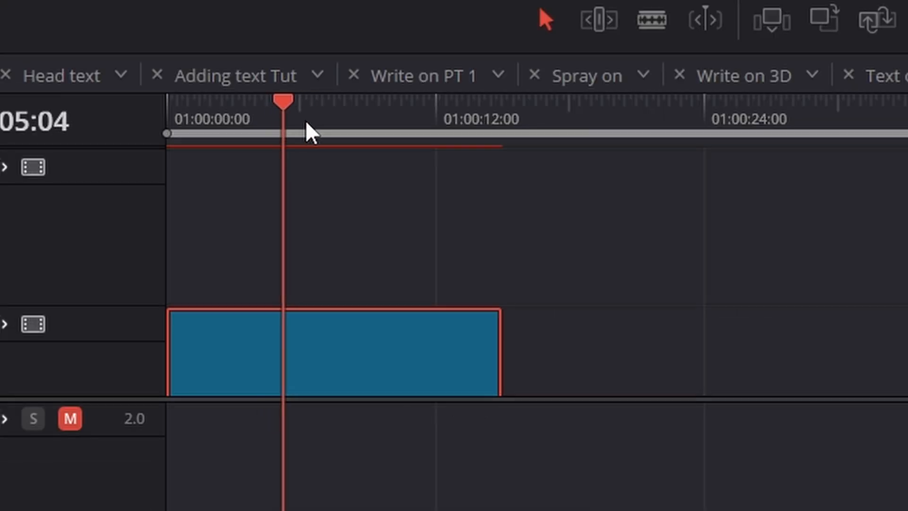
scroll(348, 261, "down", 3)
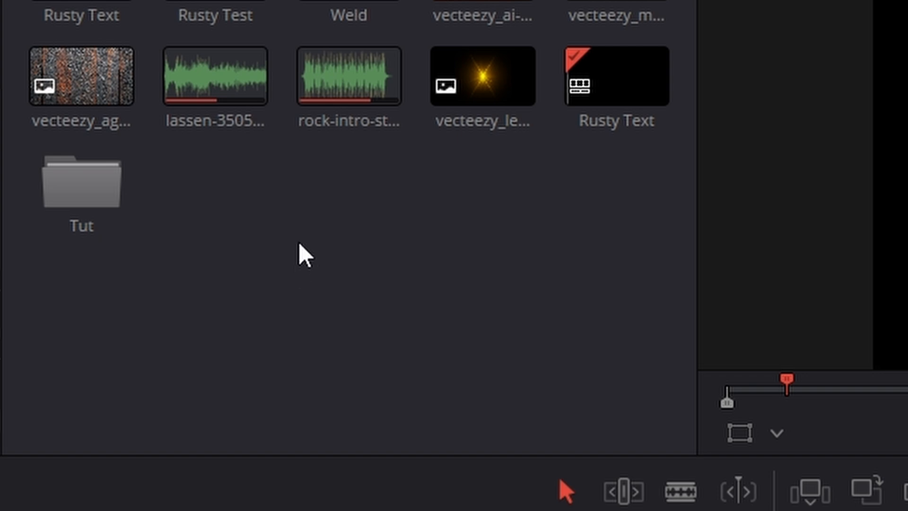
right_click(299, 241)
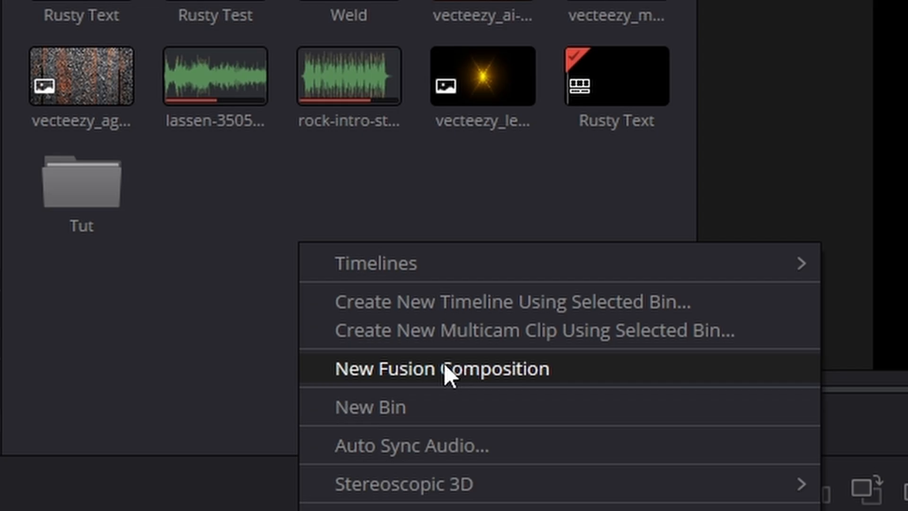
left_click(241, 253)
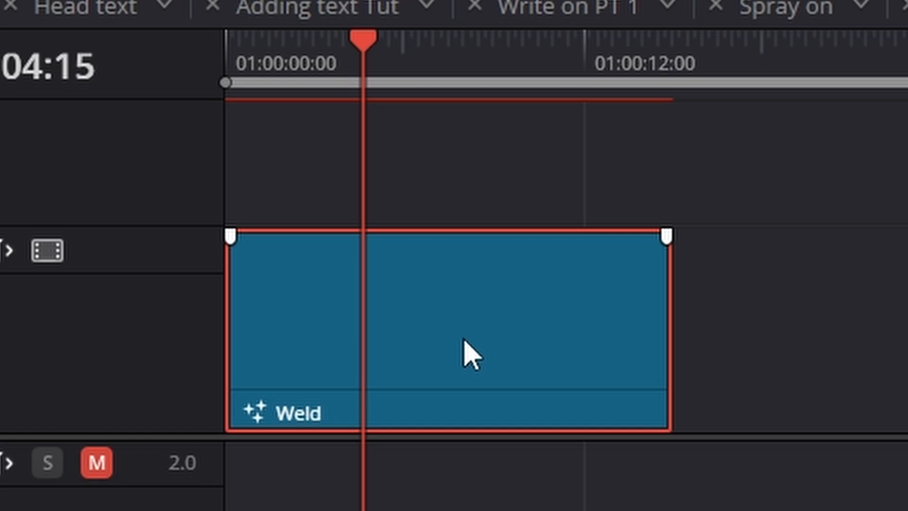
right_click(492, 312)
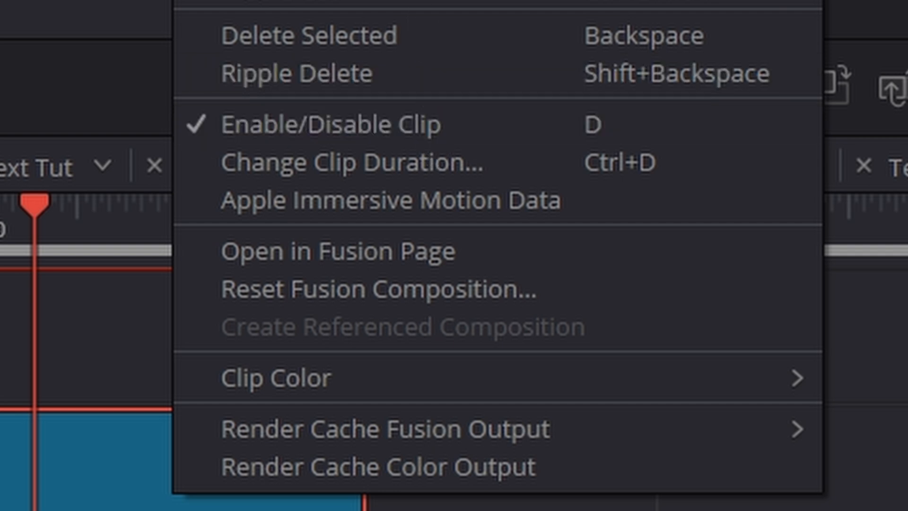
left_click(503, 246)
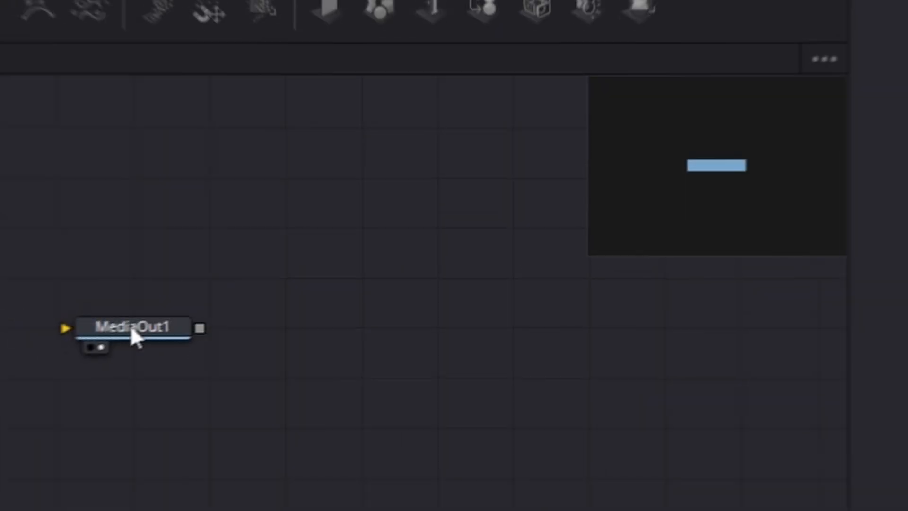
- Move the MediaOut1 node to the right in the node graph and check the Arrange Tools settings
left_click_drag(132, 333, 444, 332)
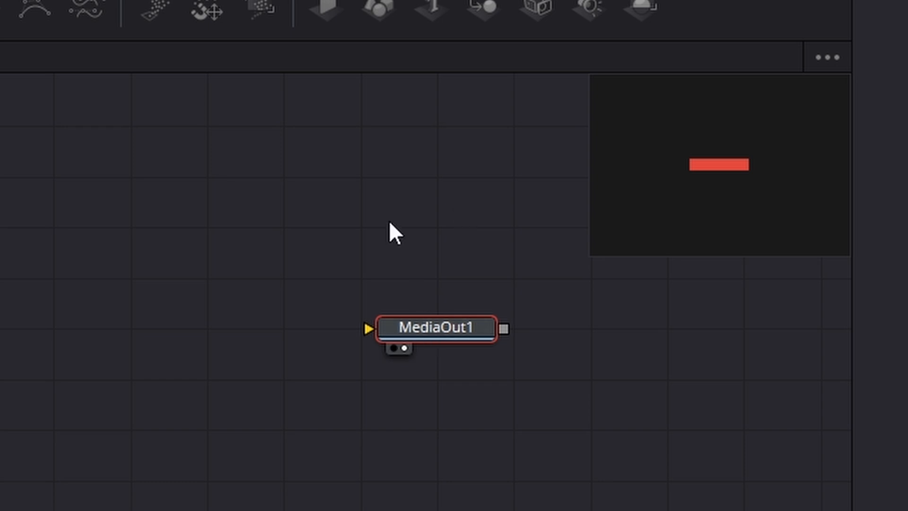
right_click(427, 168)
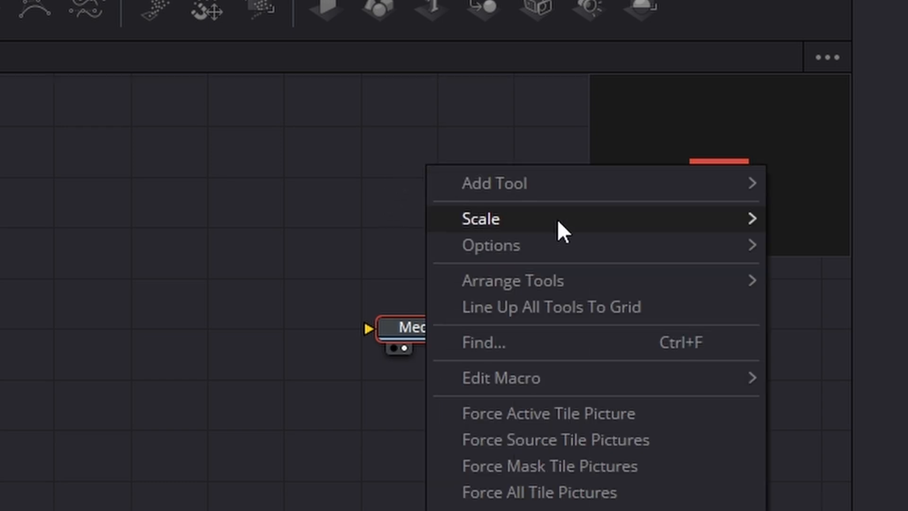
mouse_move(498, 278)
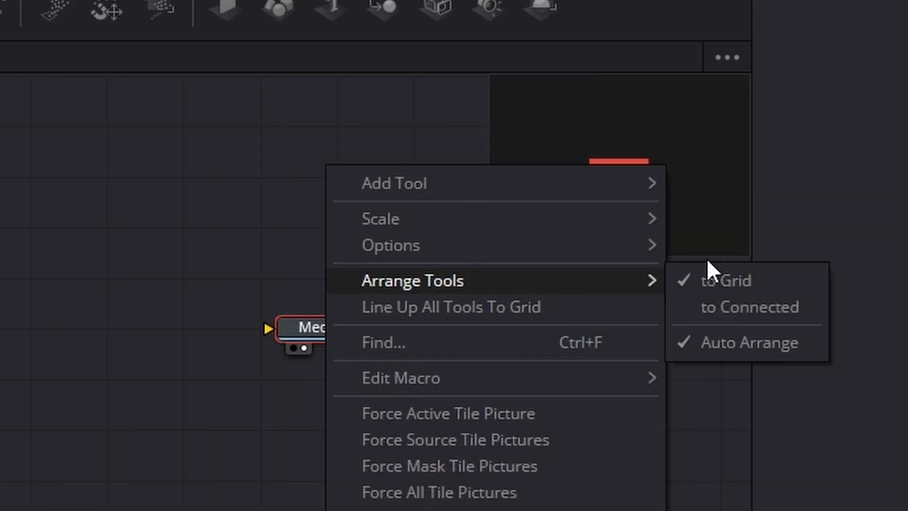
left_click(12, 217)
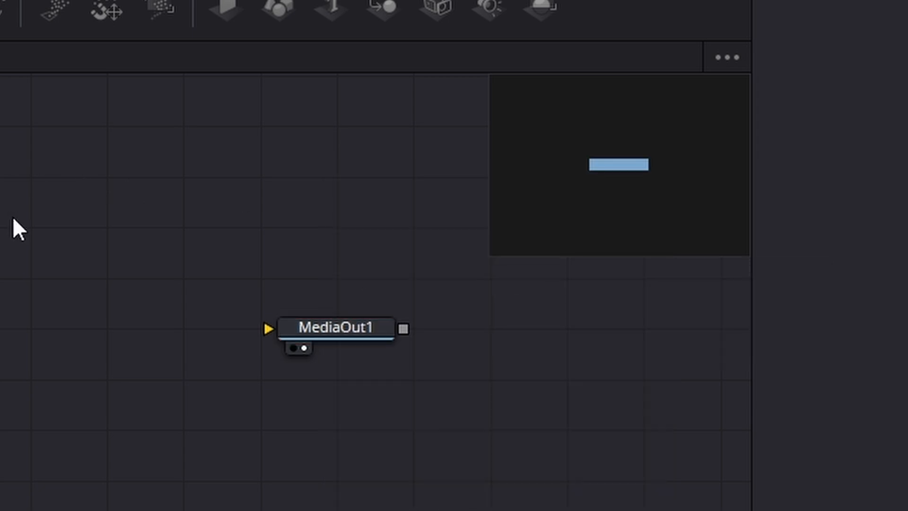
- Add a Background node feeding MediaOut1 and make it transparent by lowering its alpha to 0
left_click_drag(227, 263, 691, 327)
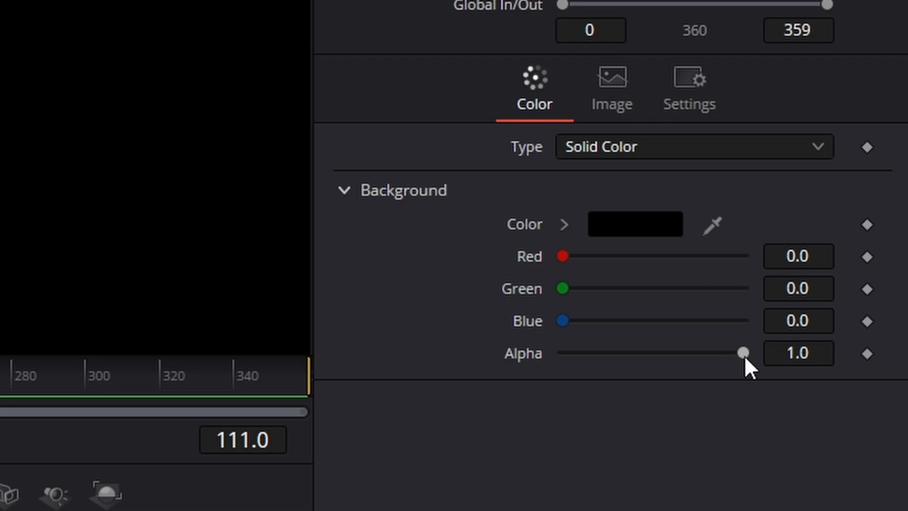
left_click_drag(826, 266, 736, 267)
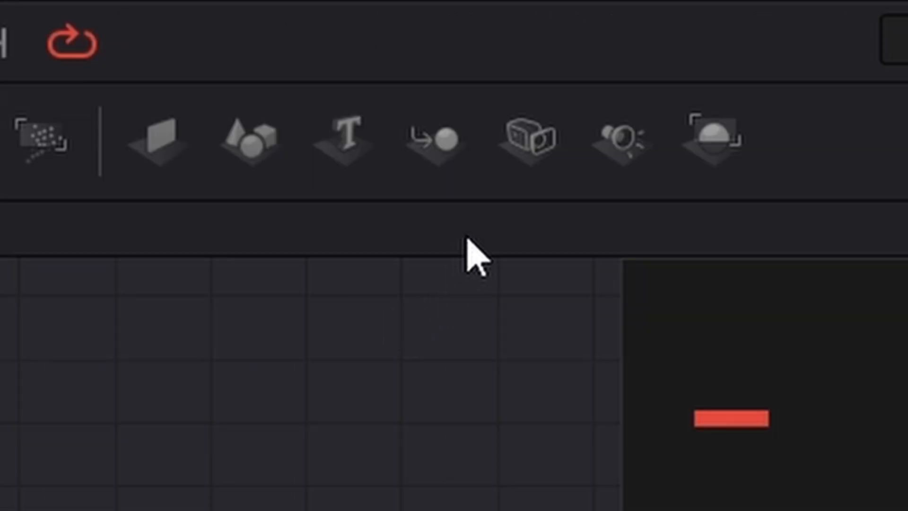
- Add Merge3D, SpotLight, Camera3D and Renderer3D nodes, with the light and camera feeding the merge and the merge feeding the renderer
left_click_drag(430, 134, 341, 173)
left_click_drag(615, 148, 445, 281)
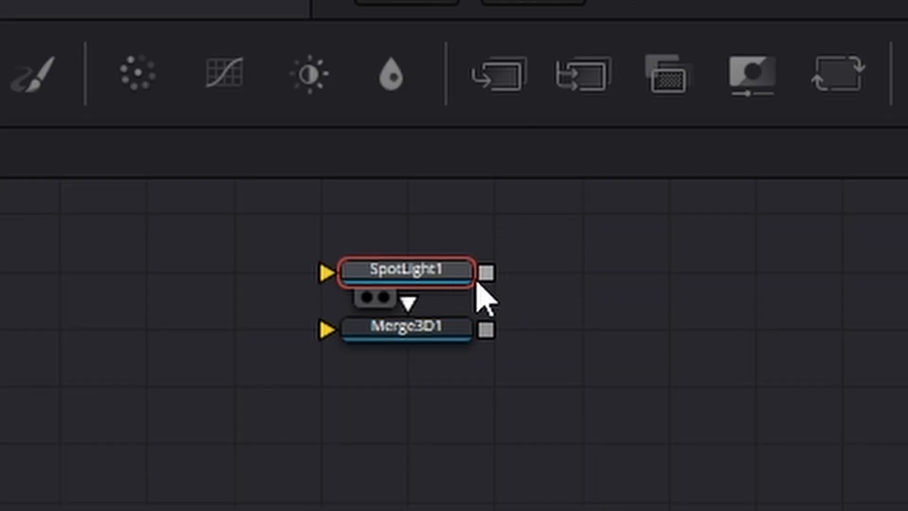
left_click_drag(542, 136, 345, 221)
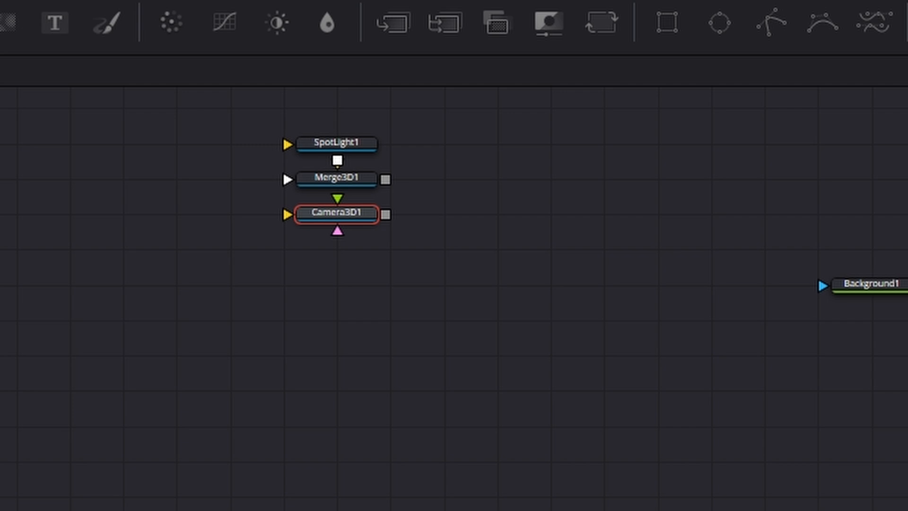
left_click_drag(699, 148, 636, 312)
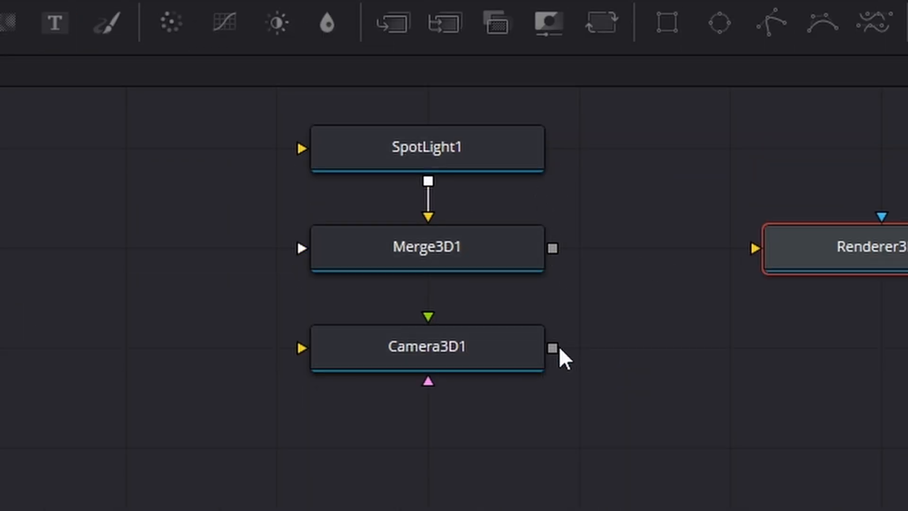
left_click_drag(553, 348, 816, 236)
scroll(817, 236, "down", 2)
- Composite the Renderer3D1 output over Background1 through a new Merge node and space out the background and merge nodes
left_click_drag(899, 399, 438, 384)
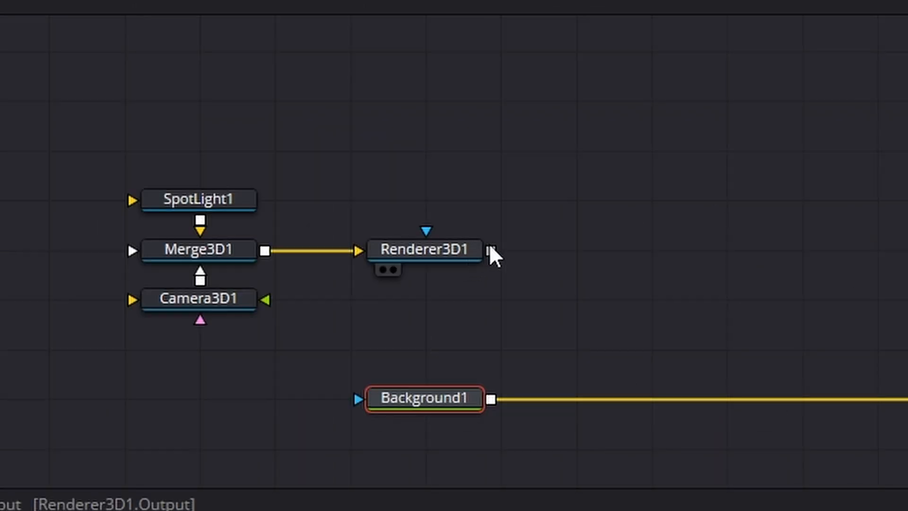
left_click_drag(490, 251, 494, 404)
left_click_drag(609, 405, 881, 410)
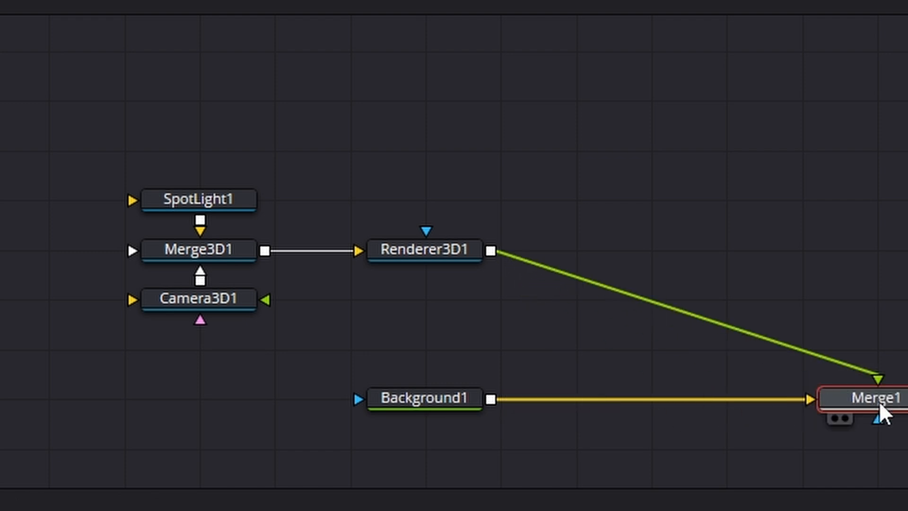
left_click_drag(450, 406, 578, 408)
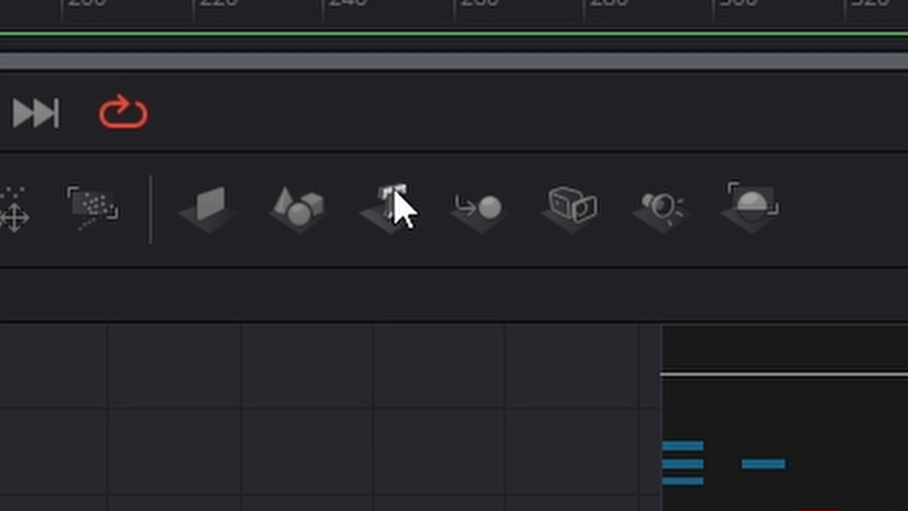
- Add a Text3D node and a second Merge3D node, connecting the text through the new merge into Merge3D1
left_click_drag(400, 208, 208, 322)
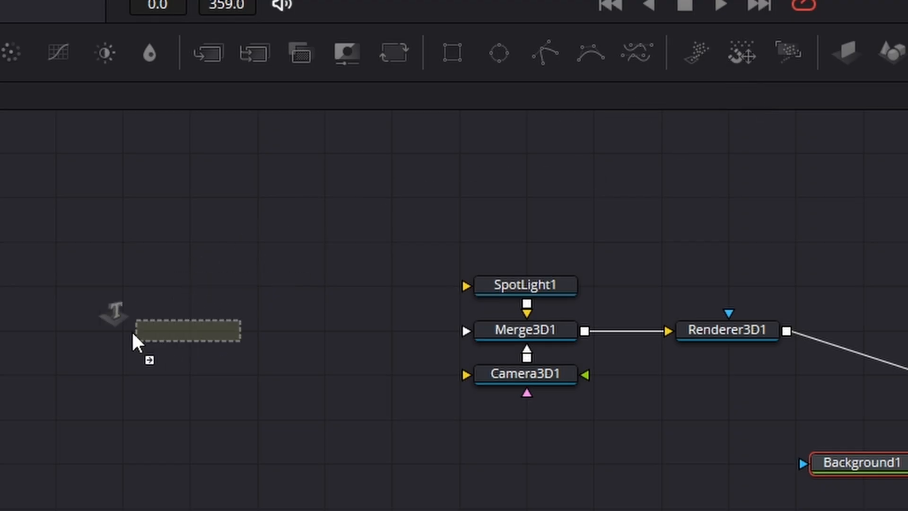
left_click_drag(132, 331, 42, 330)
left_click(461, 322)
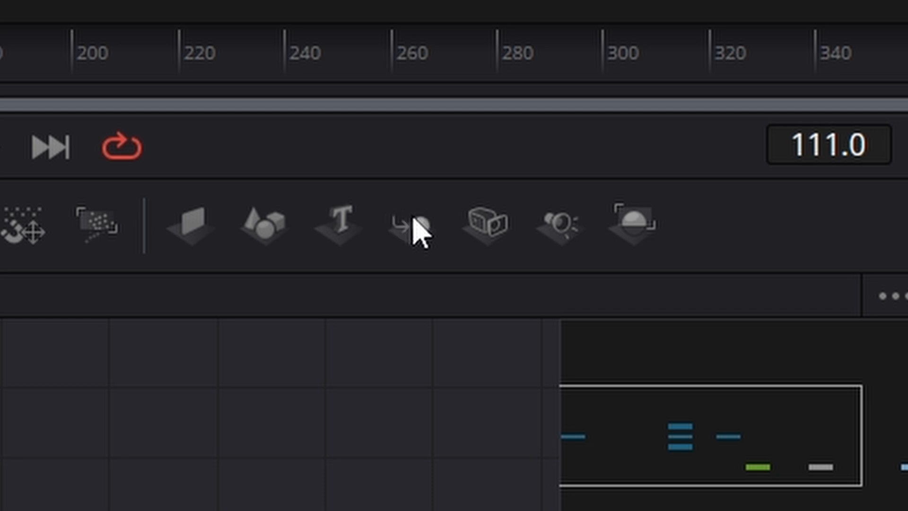
left_click_drag(417, 230, 580, 333)
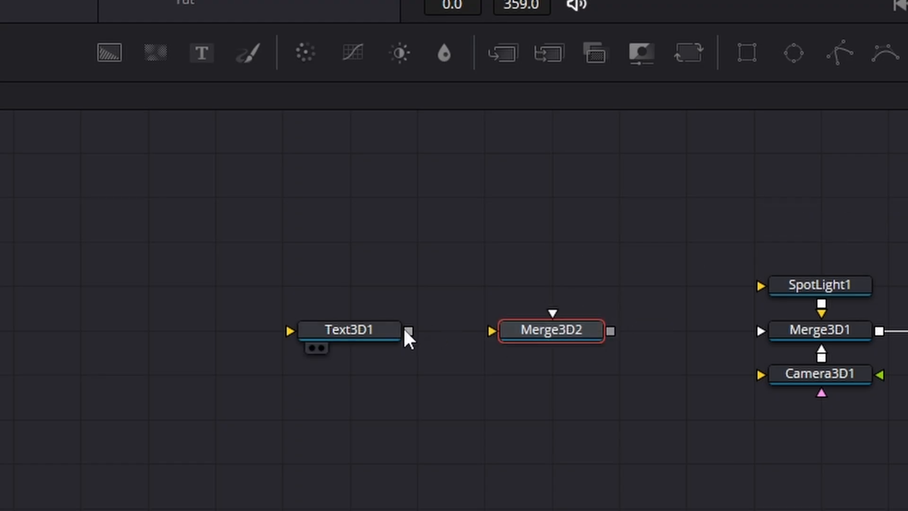
left_click_drag(408, 331, 547, 334)
left_click_drag(610, 331, 786, 343)
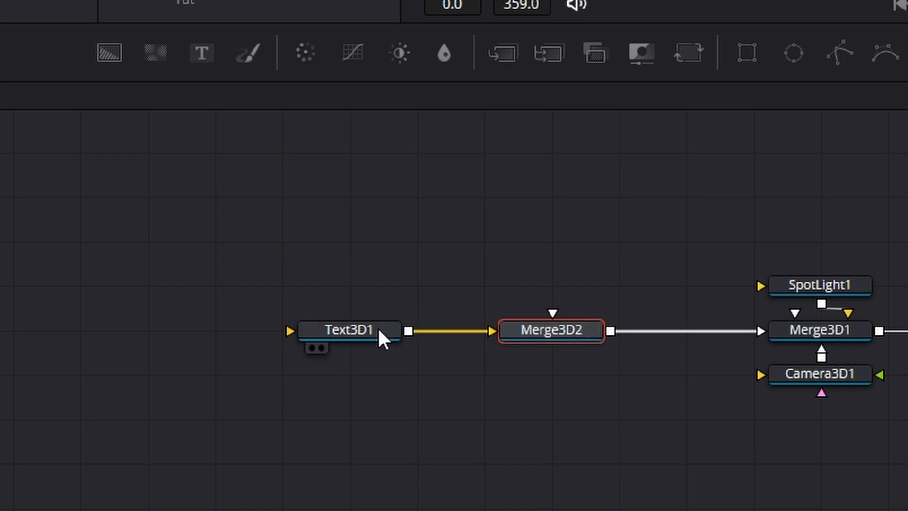
- Set the Text3D1 text to RUSTY and its font to Gobold
left_click_drag(381, 336, 325, 341)
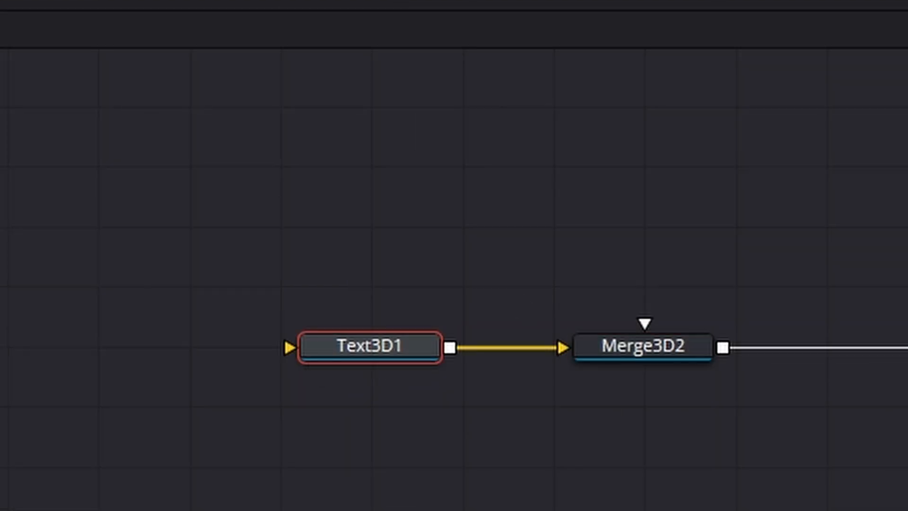
left_click(818, 123)
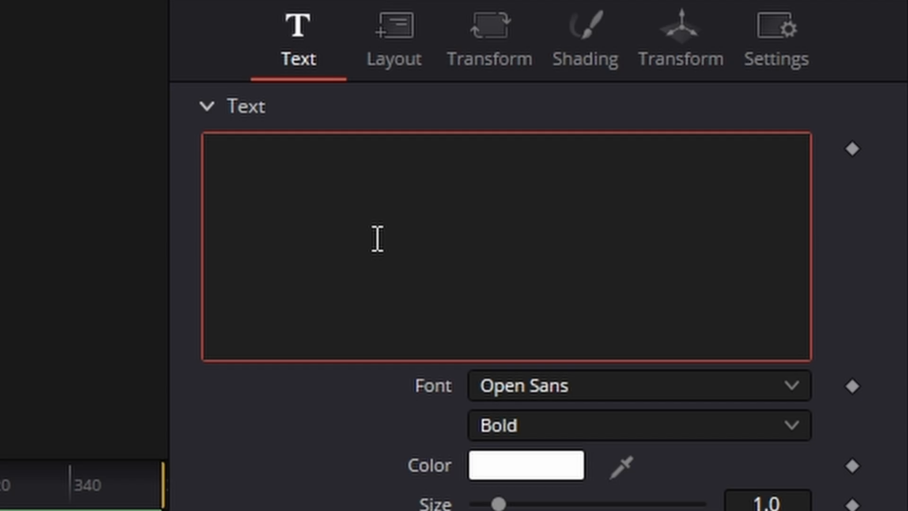
type("RUSTY")
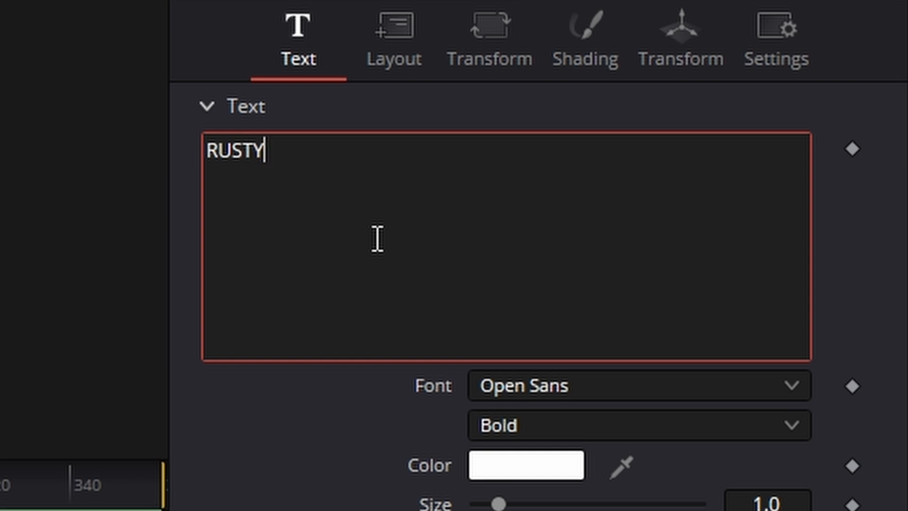
left_click(637, 391)
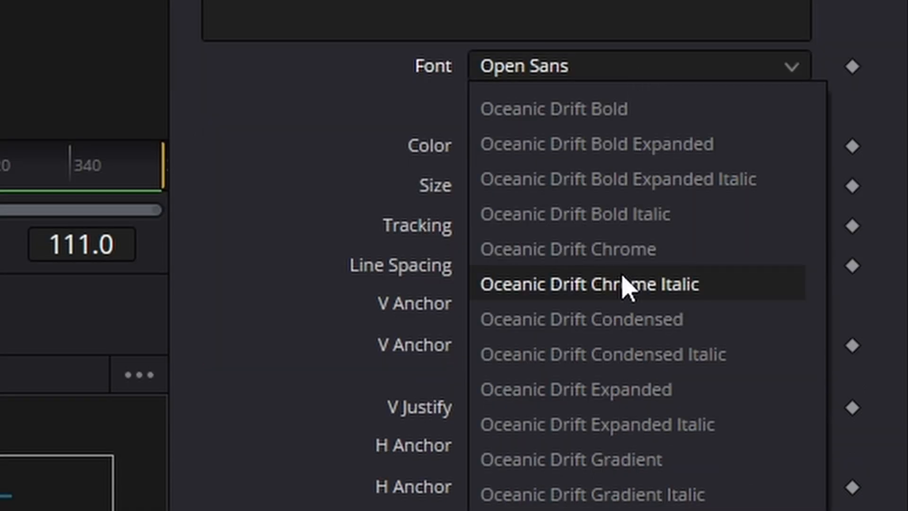
scroll(624, 286, "up", 15)
scroll(622, 286, "down", 2)
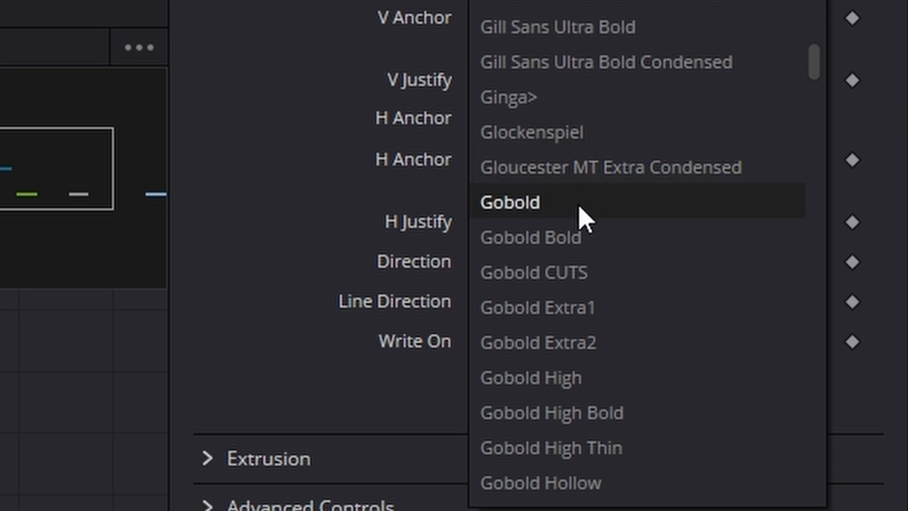
left_click(580, 208)
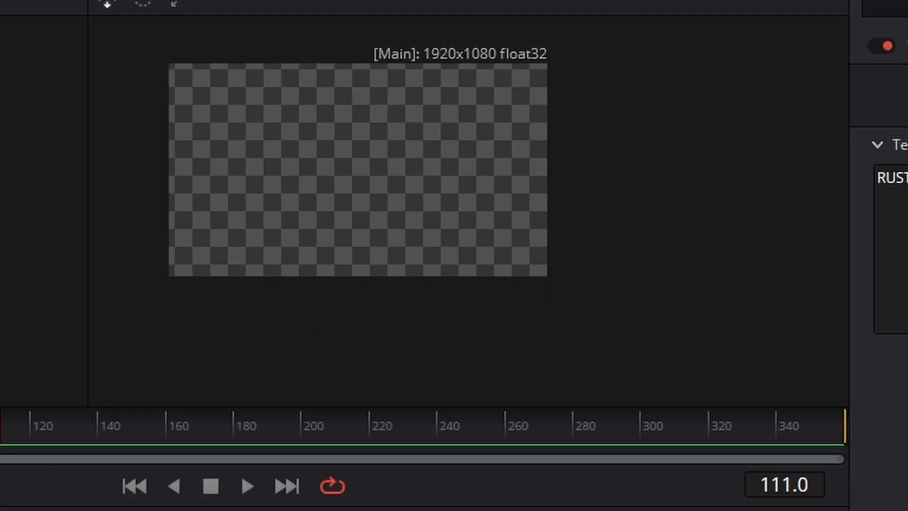
- Show Camera3D1 in a viewer beside MediaOut1, with the two viewers split evenly and the MediaOut1 view set to Fit
left_click(421, 46)
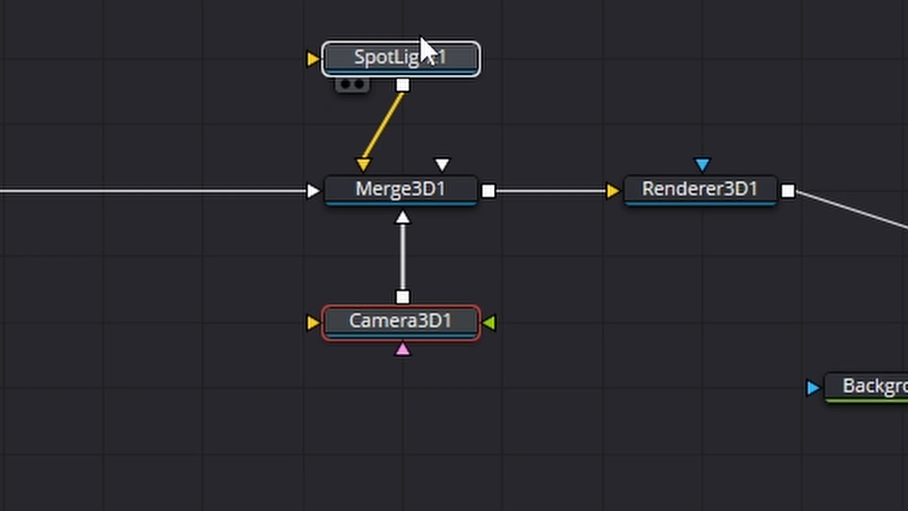
left_click(436, 320)
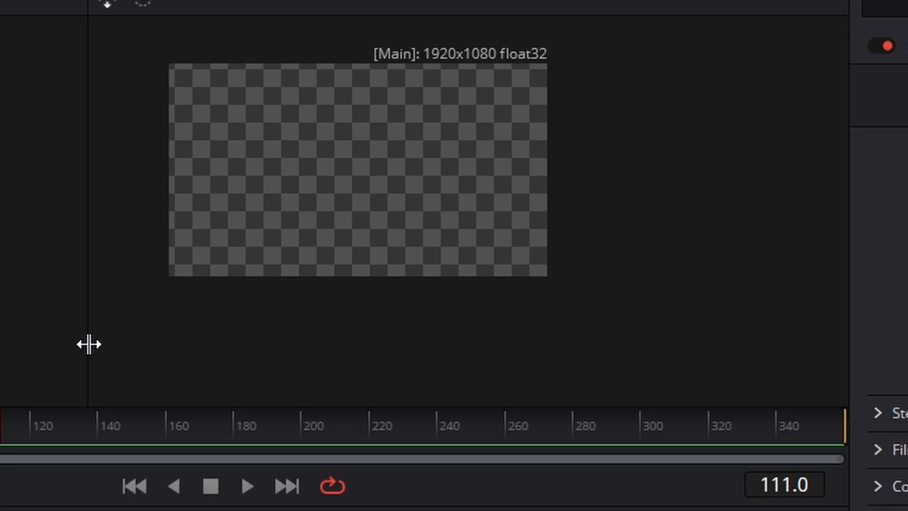
left_click_drag(89, 344, 228, 349)
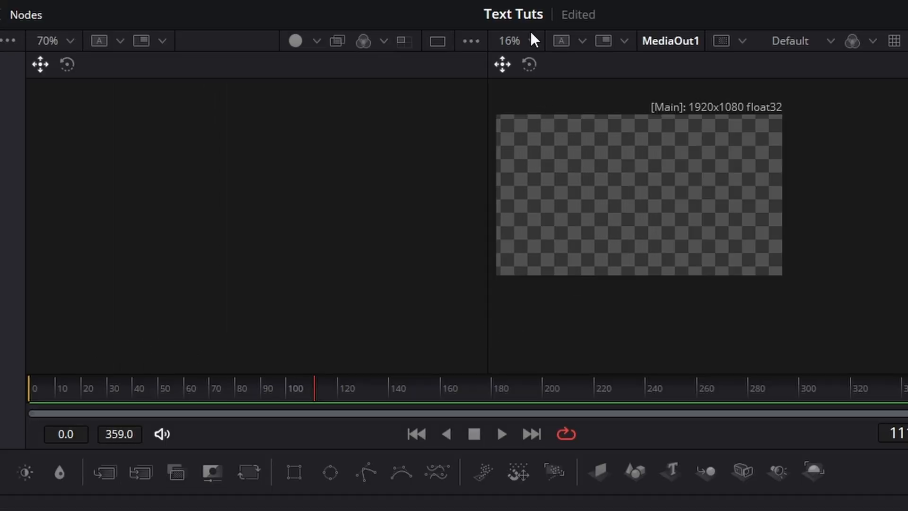
left_click(539, 42)
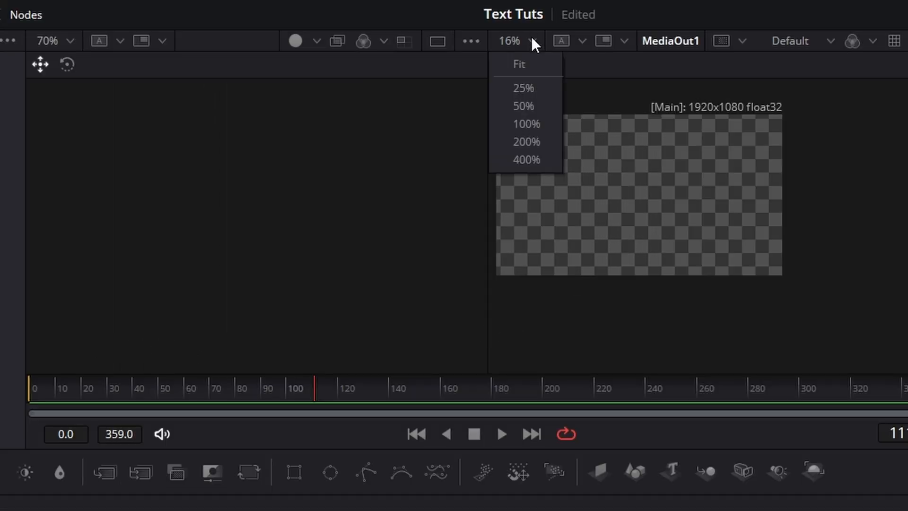
left_click(537, 65)
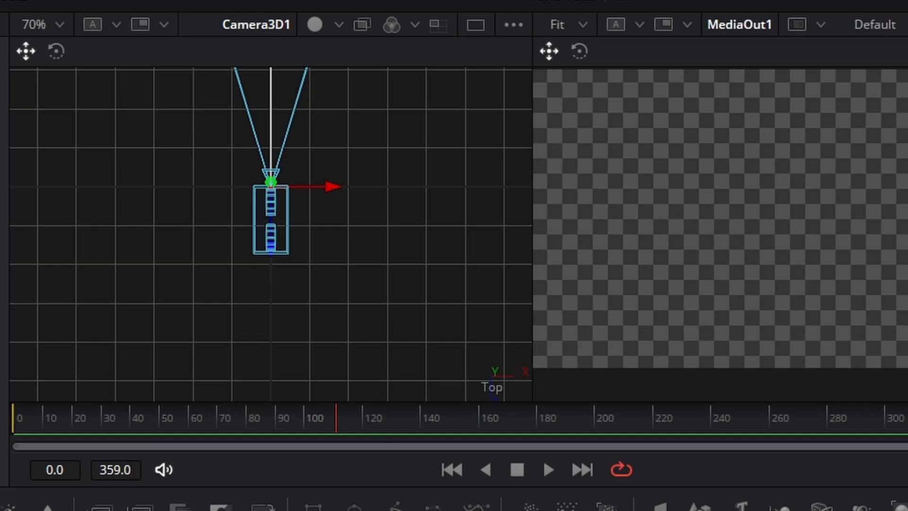
scroll(397, 290, "down", 5)
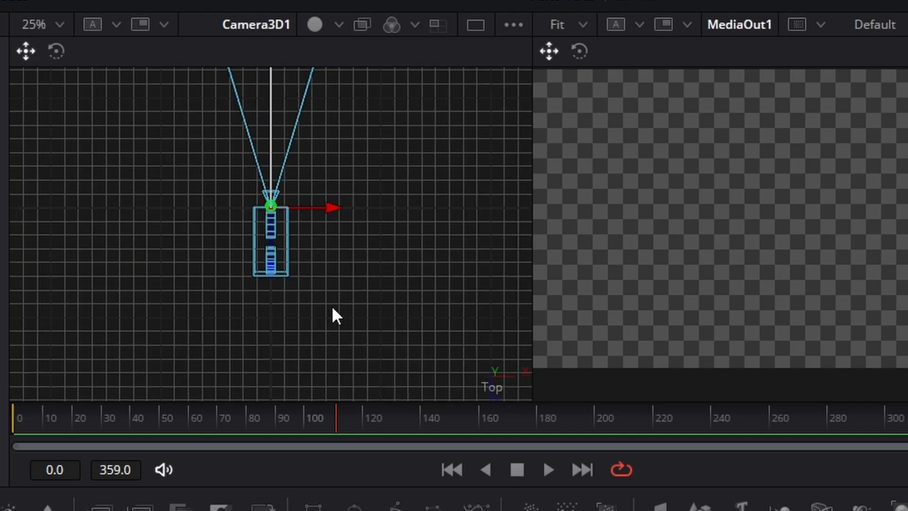
- Move Camera3D1 back from the text in the Top view, and raise it in the Front view to centre RUSTY vertically
left_click_drag(271, 266, 264, 332)
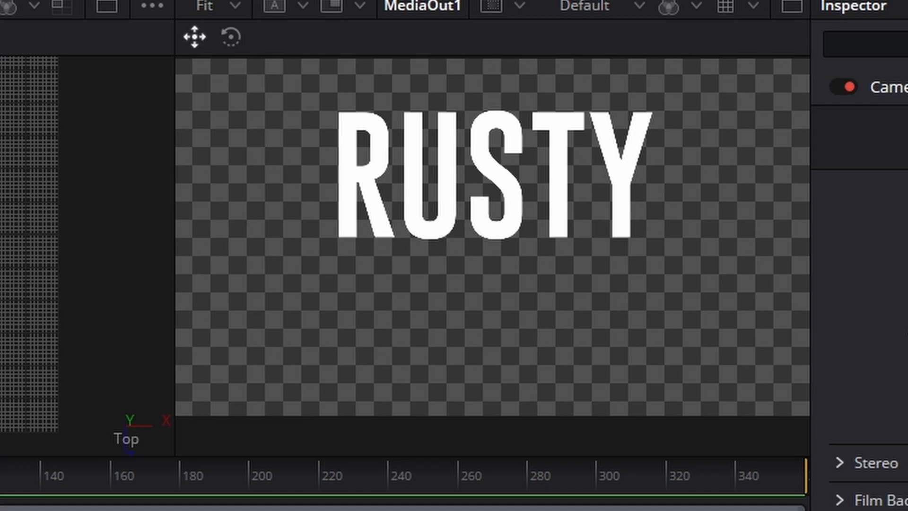
right_click(140, 432)
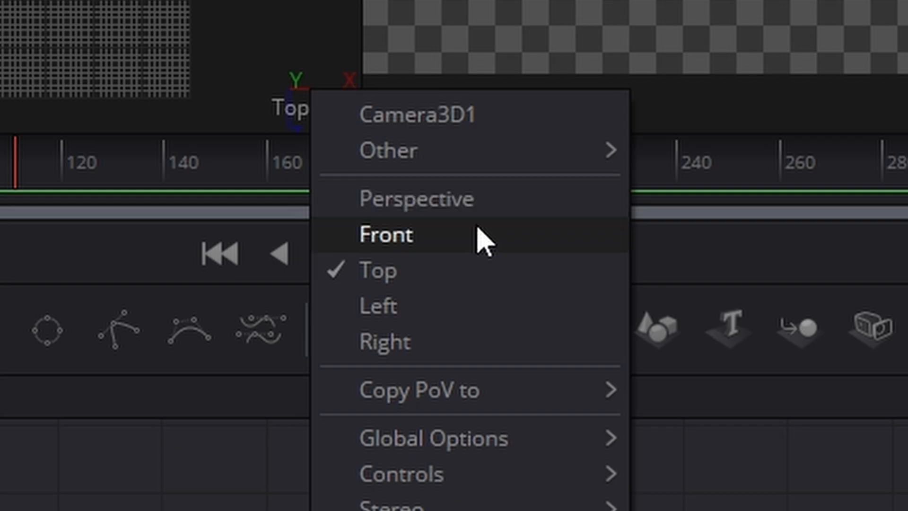
left_click(479, 232)
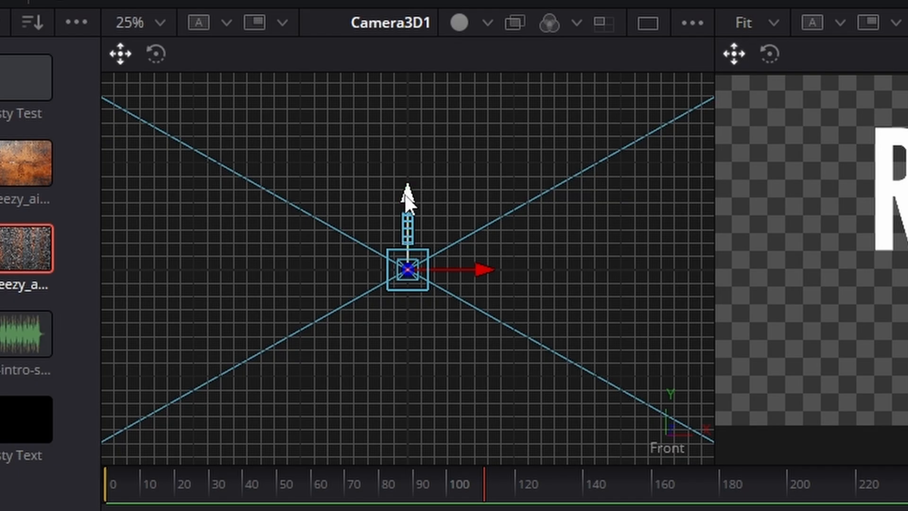
left_click_drag(405, 194, 402, 167)
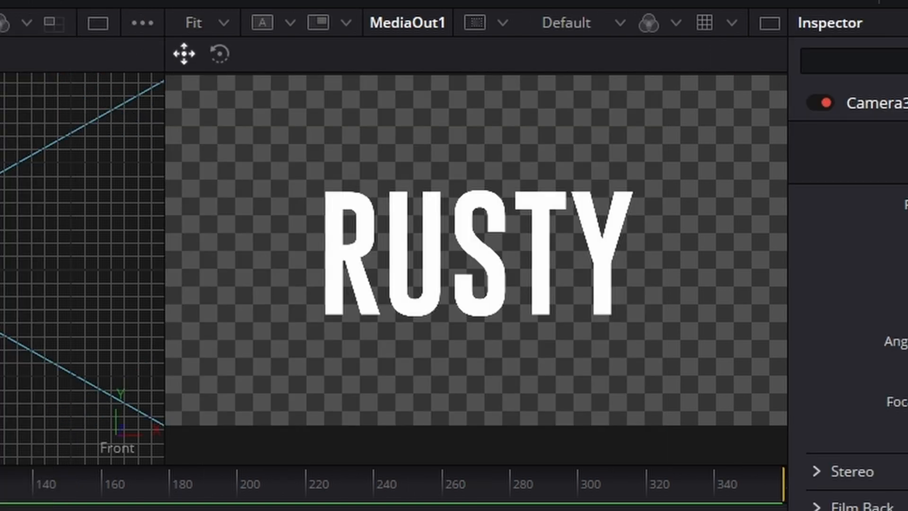
- Extrude Text3D1 with an Extrusion Depth of 0.09 and 4 Extrusion Subdivisions
scroll(493, 260, "down", 2)
scroll(493, 260, "up", 1)
left_click_drag(544, 473, 472, 304)
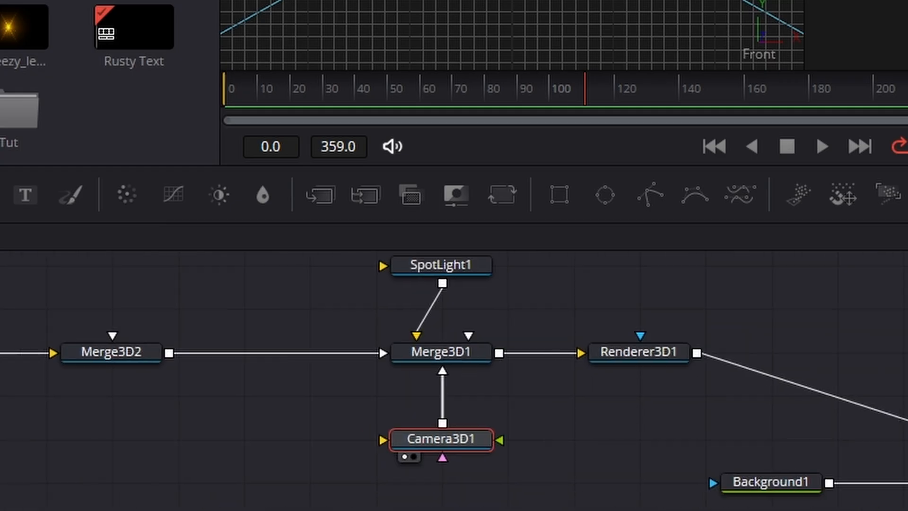
left_click(231, 360)
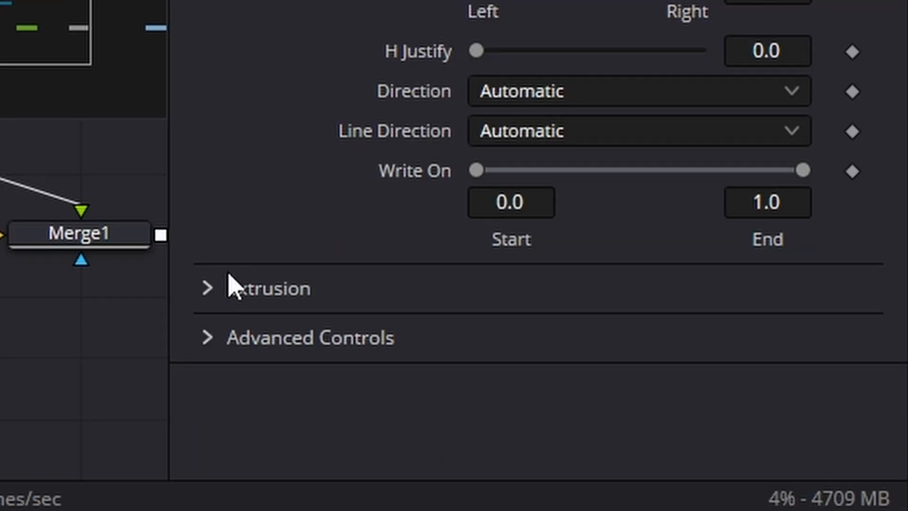
left_click(208, 289)
scroll(322, 47, "down", 3)
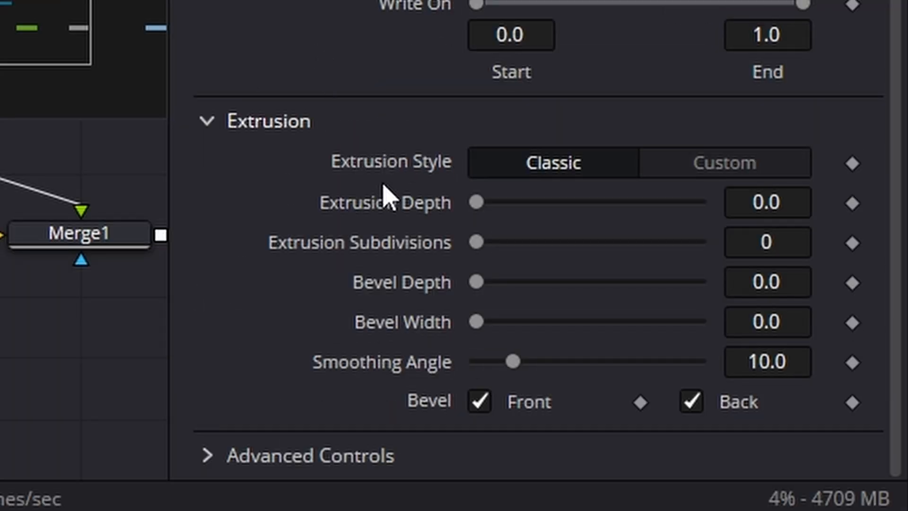
left_click_drag(474, 203, 576, 201)
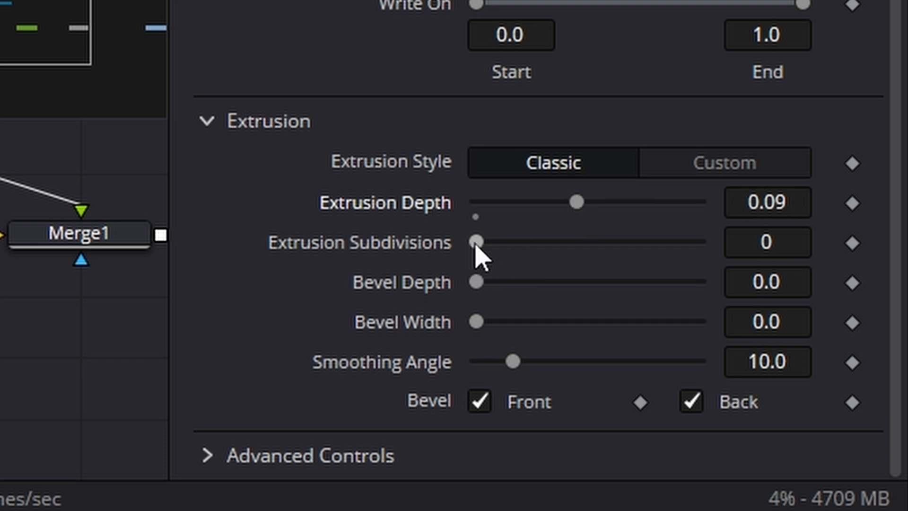
left_click_drag(477, 242, 565, 242)
- Set the text's Bevel Depth to 0.0543 and Bevel Width to 0.0214, disable the back bevel, and reduce the Extrusion Depth
left_click_drag(476, 282, 537, 284)
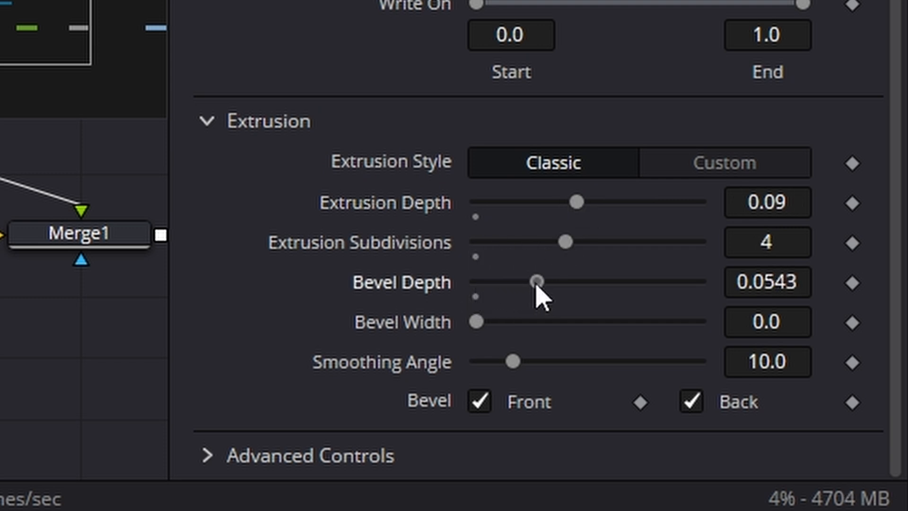
left_click_drag(477, 322, 524, 323)
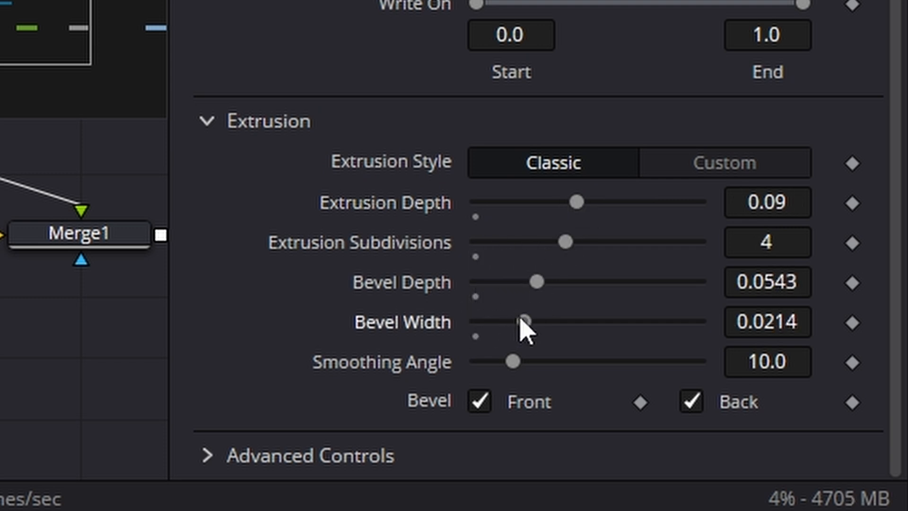
left_click(691, 403)
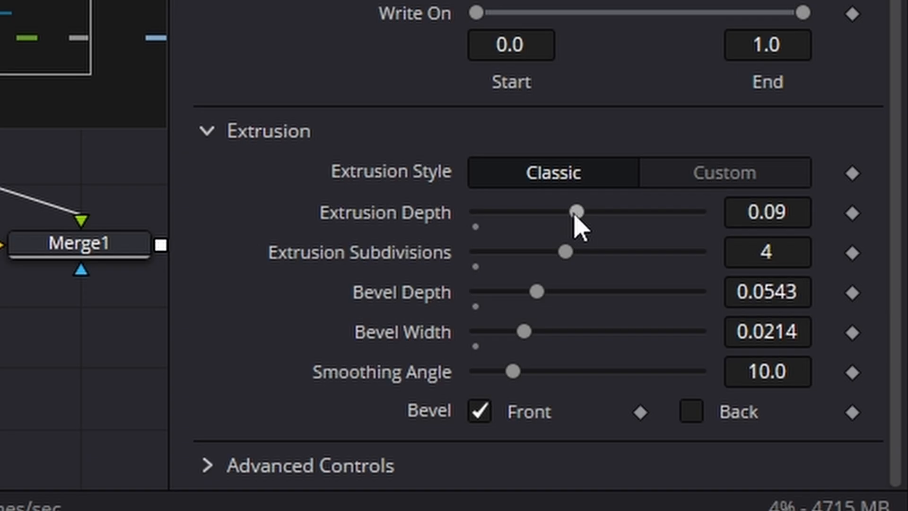
left_click_drag(575, 211, 531, 219)
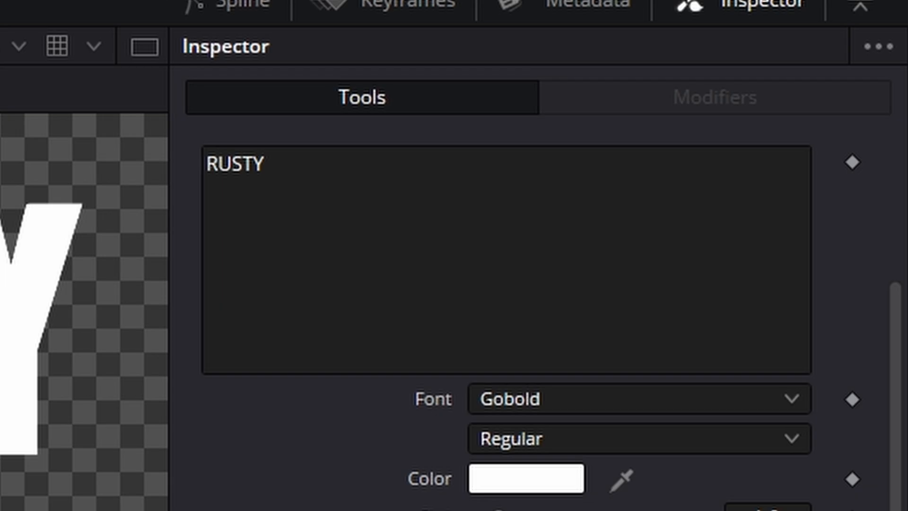
- Change the Text3D1 shading material to an image with a Clip source, and assign the orange rust picture to it
scroll(843, 165, "up", 3)
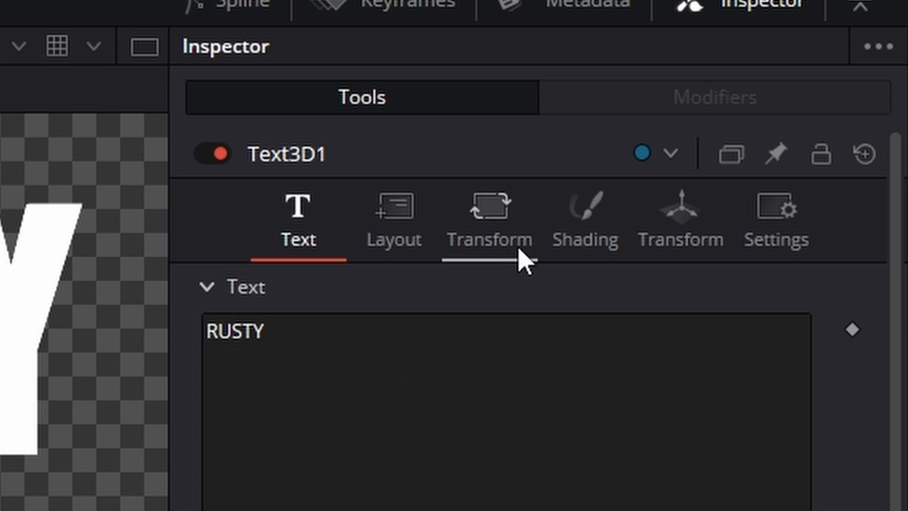
left_click(589, 225)
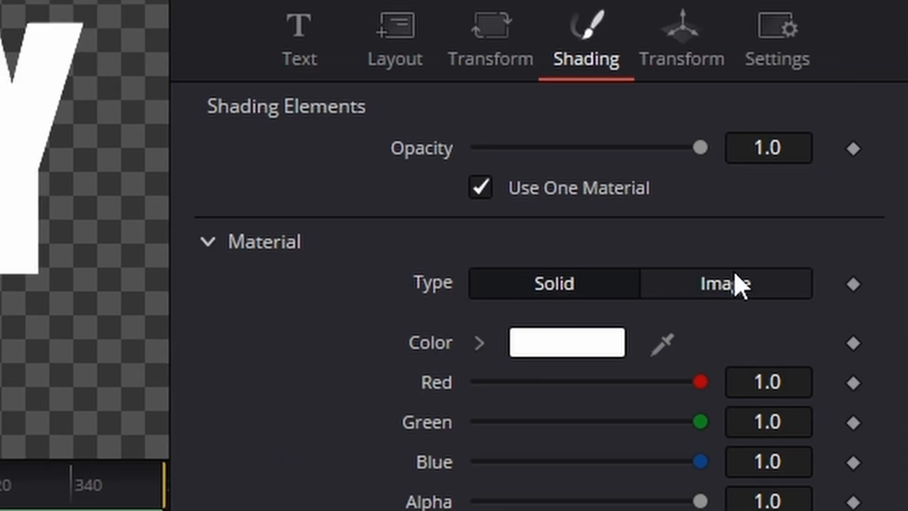
left_click(734, 291)
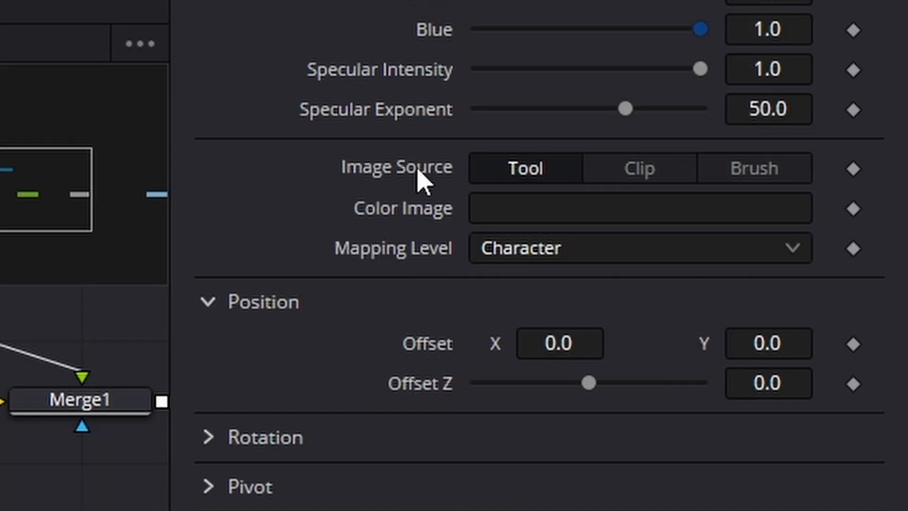
left_click(649, 172)
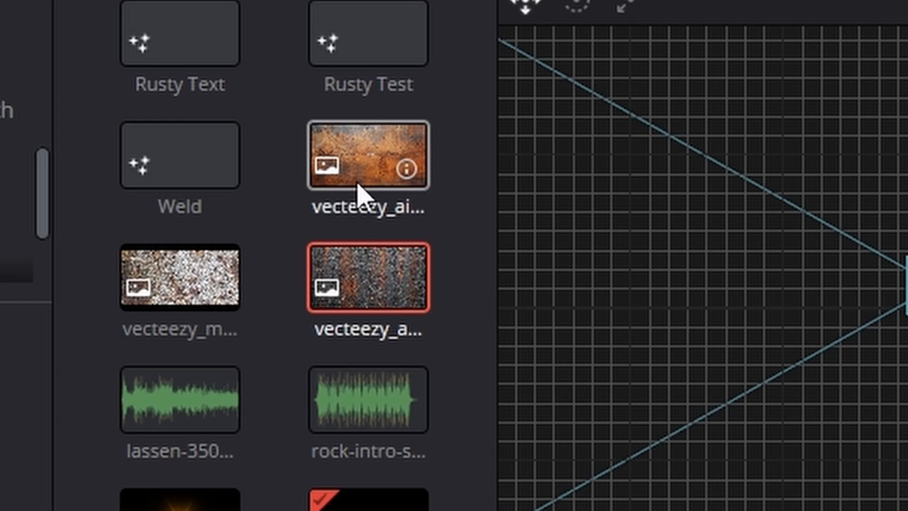
left_click(385, 165)
left_click_drag(381, 156, 780, 329)
left_click_drag(490, 173, 641, 203)
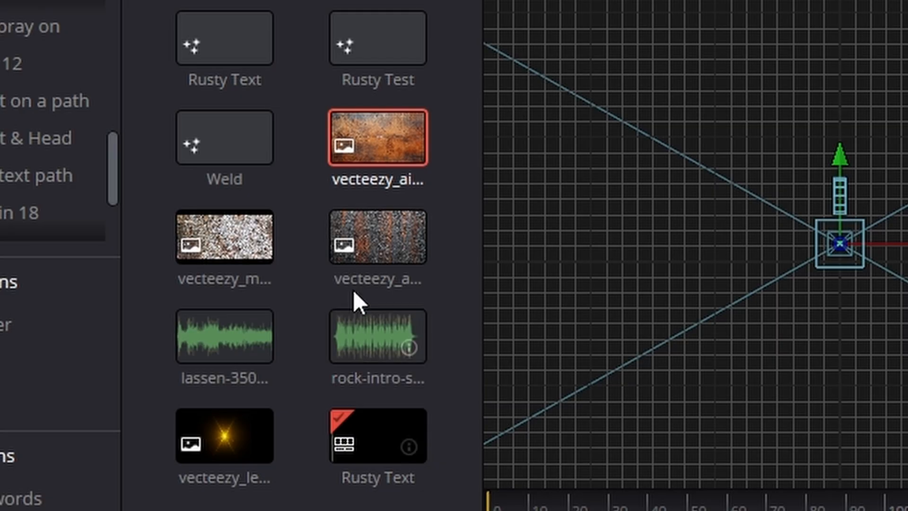
- Add the dark rusty metal picture to the node graph, rename its node bg, and place it above Text3D1
left_click_drag(204, 15, 214, 322)
left_click_drag(275, 212, 275, 211)
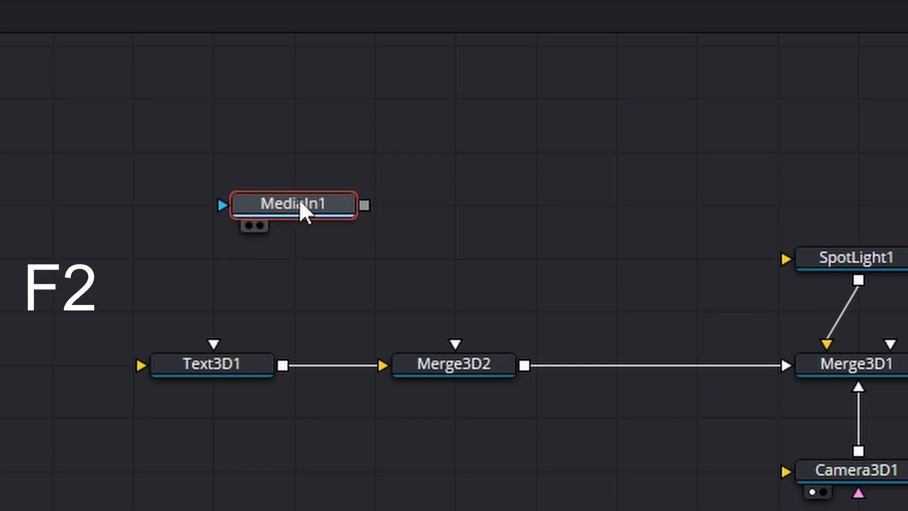
key("F2")
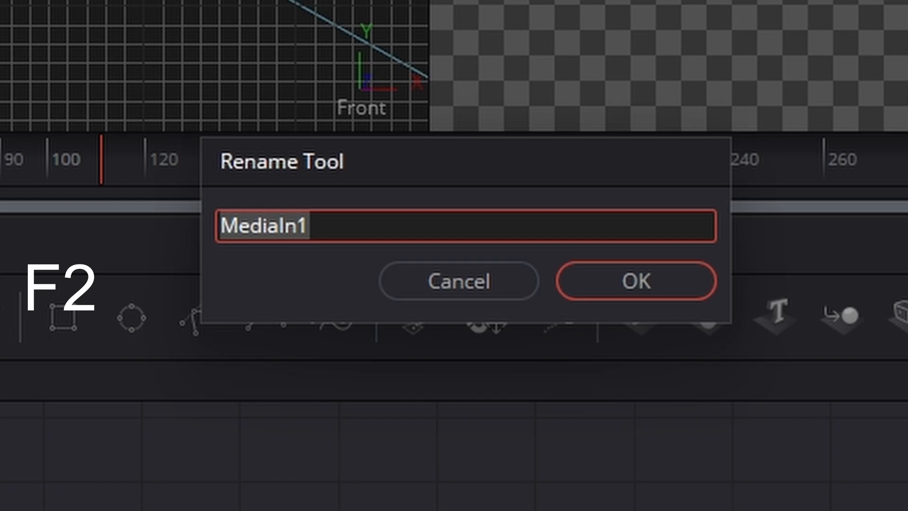
key("BackSpace")
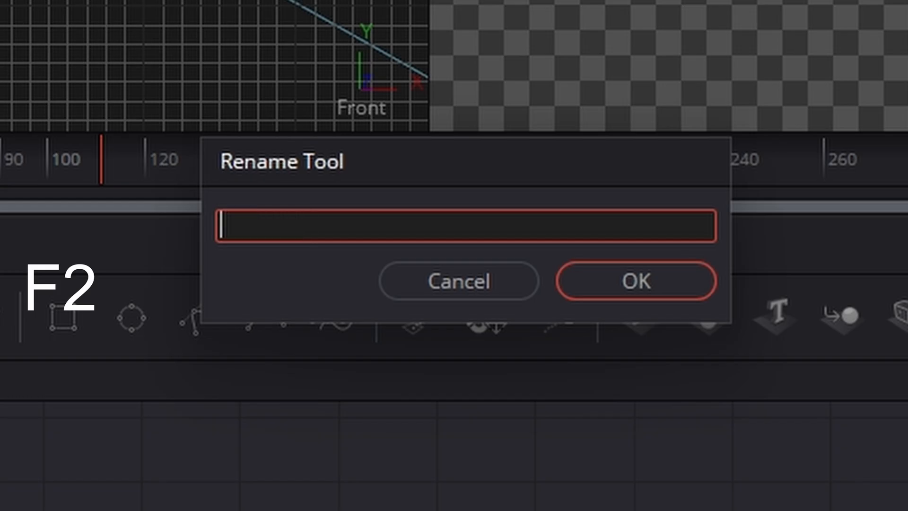
type("bg")
key("Return")
left_click_drag(313, 180, 329, 227)
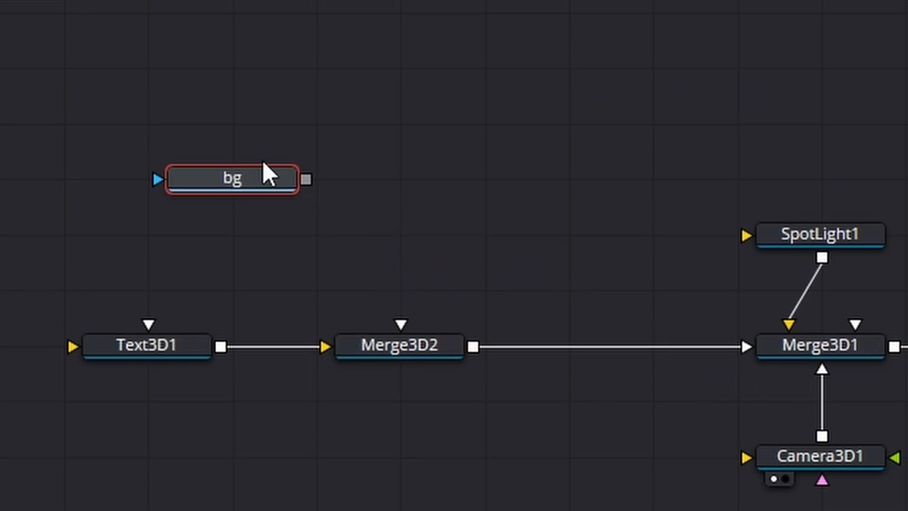
left_click_drag(236, 183, 237, 128)
left_click_drag(197, 156, 194, 146)
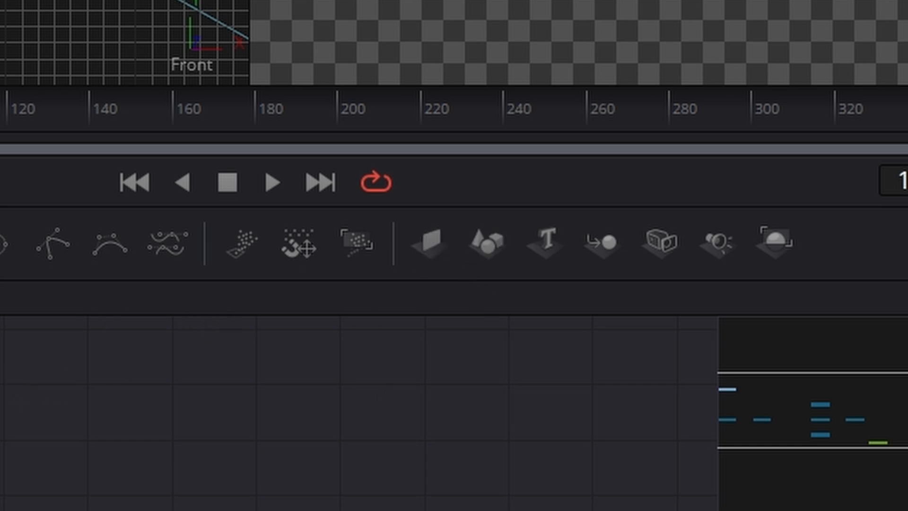
- Add an ImagePlane3D node beside bg, feed bg into it, and connect the plane to Merge3D2
left_click_drag(435, 237, 513, 445)
left_click_drag(480, 212, 522, 208)
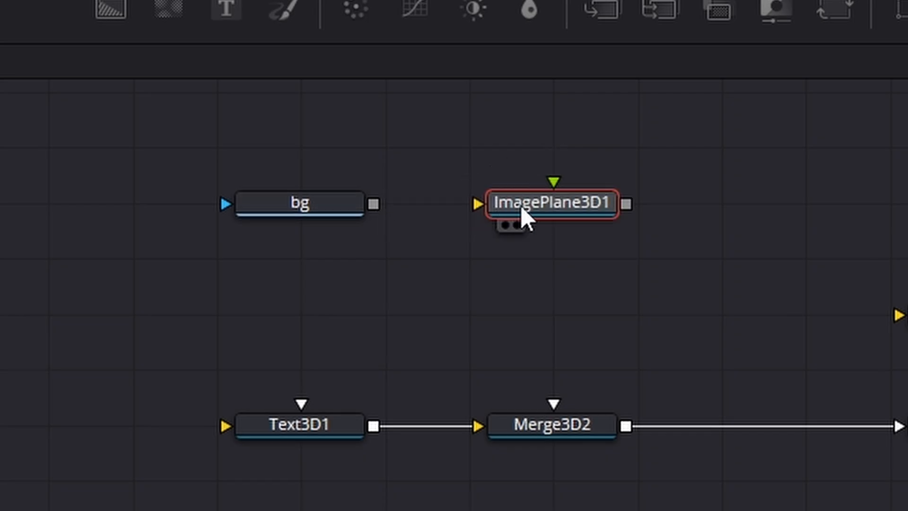
left_click_drag(374, 204, 566, 203)
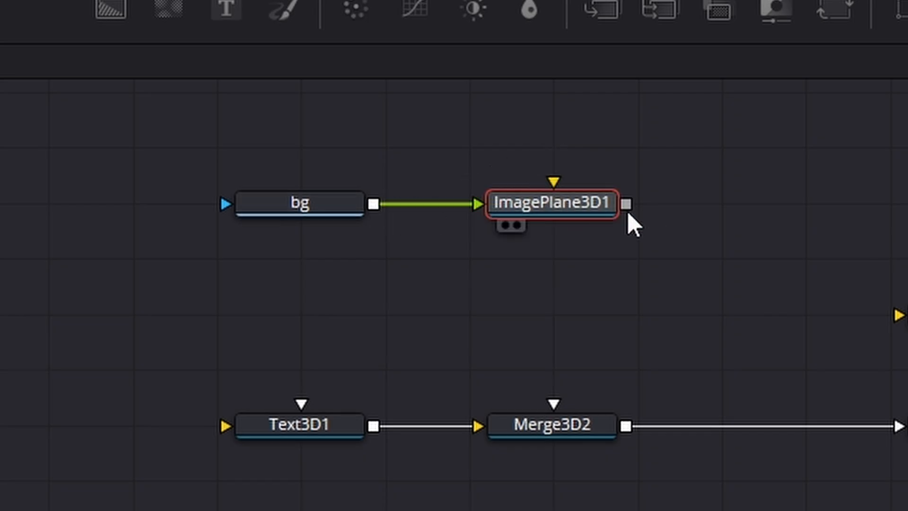
left_click_drag(626, 203, 561, 435)
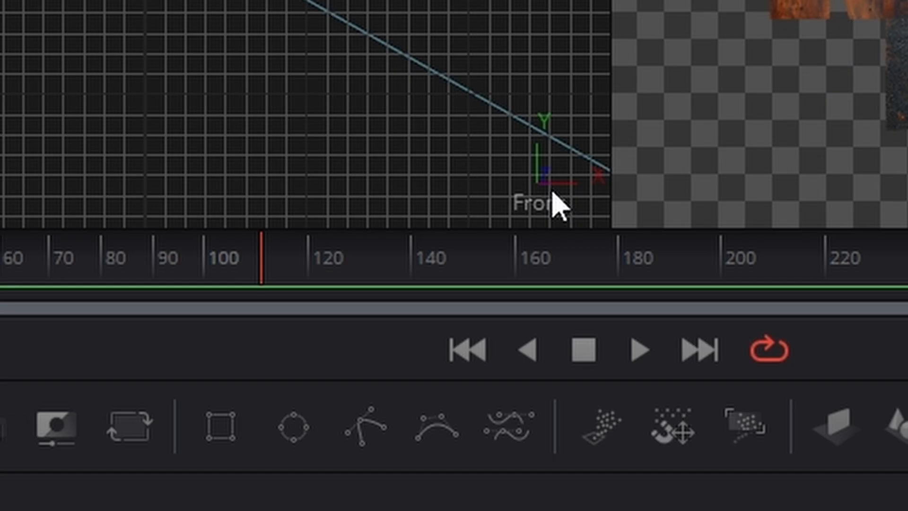
- Switch the Camera3D1 viewer to Top and move the image plane behind the text, to about -1.01 in Z
right_click(101, 396)
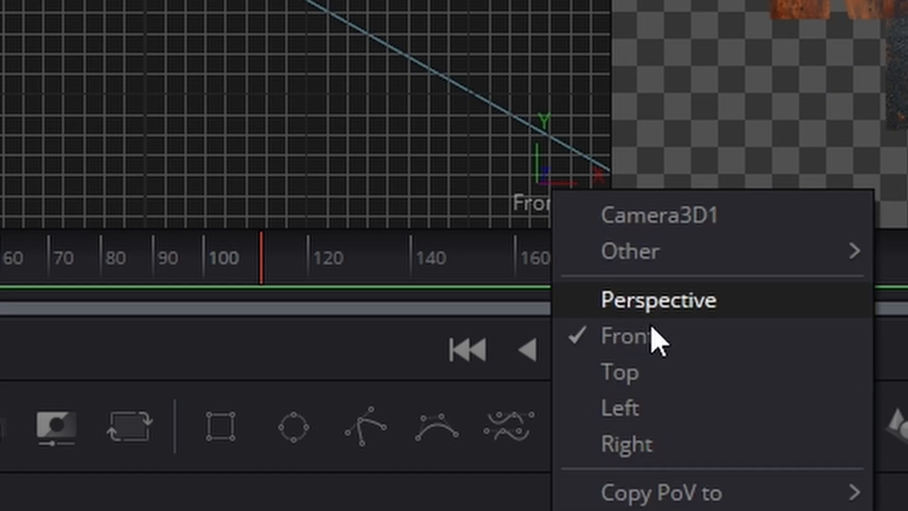
left_click(164, 496)
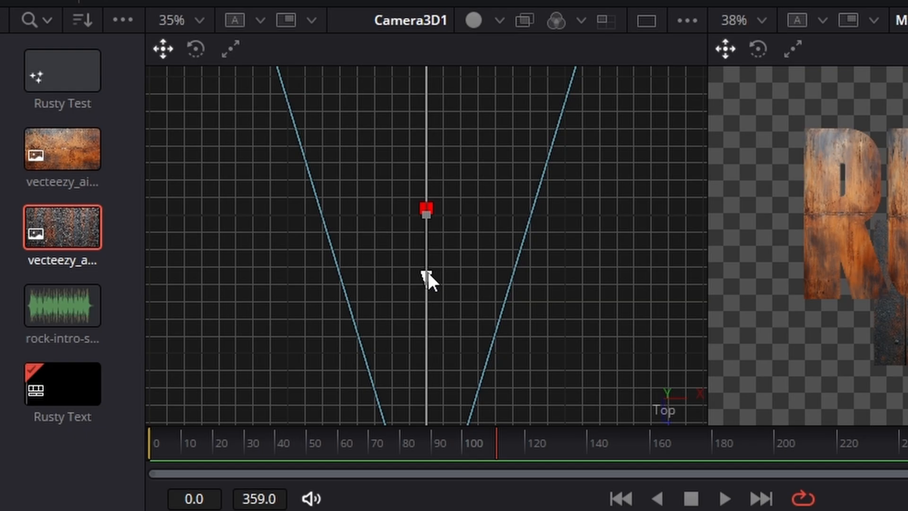
left_click_drag(427, 272, 432, 189)
left_click_drag(1, 189, 1, 167)
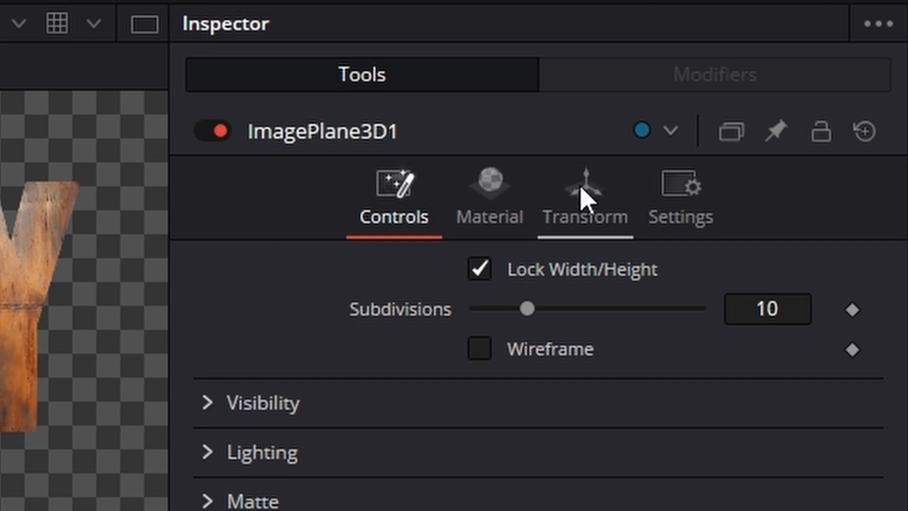
- Unlock the image plane's X/Y/Z scale and enlarge the plane to cover the frame's width behind the text
left_click(587, 195)
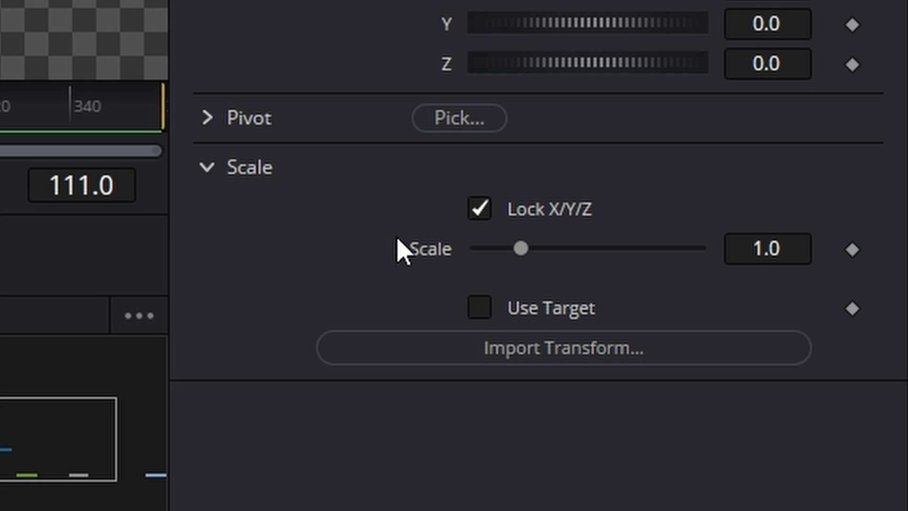
left_click(477, 209)
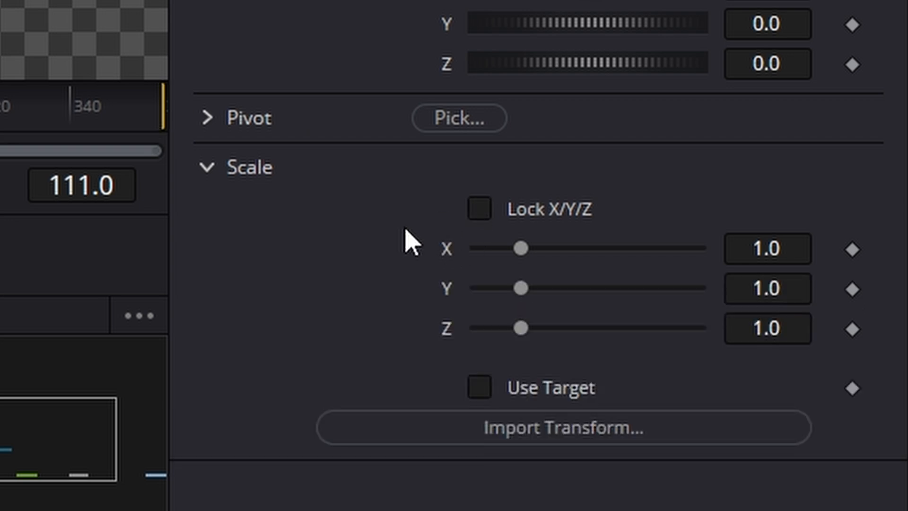
left_click_drag(521, 248, 649, 229)
left_click_drag(540, 268, 590, 265)
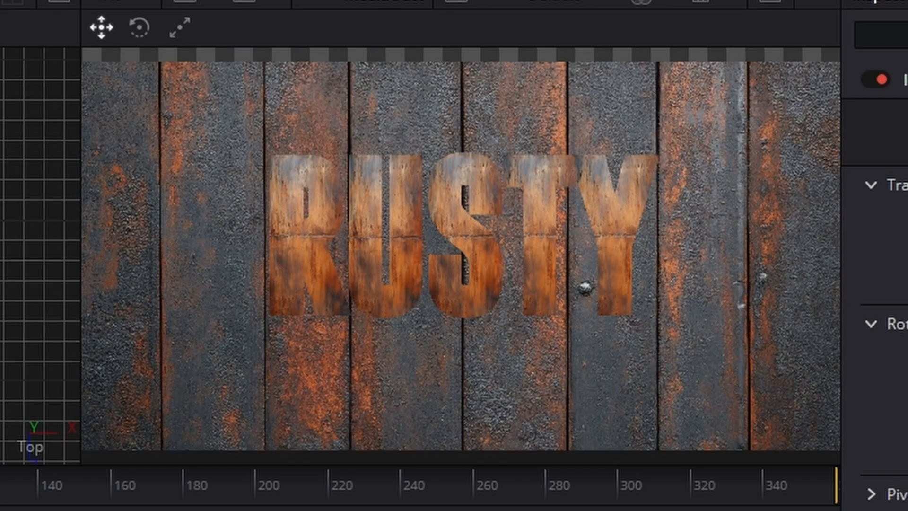
- Raise the image plane with its Y translation to cover the gap along the upper edge of the frame
scroll(549, 268, "down", 2)
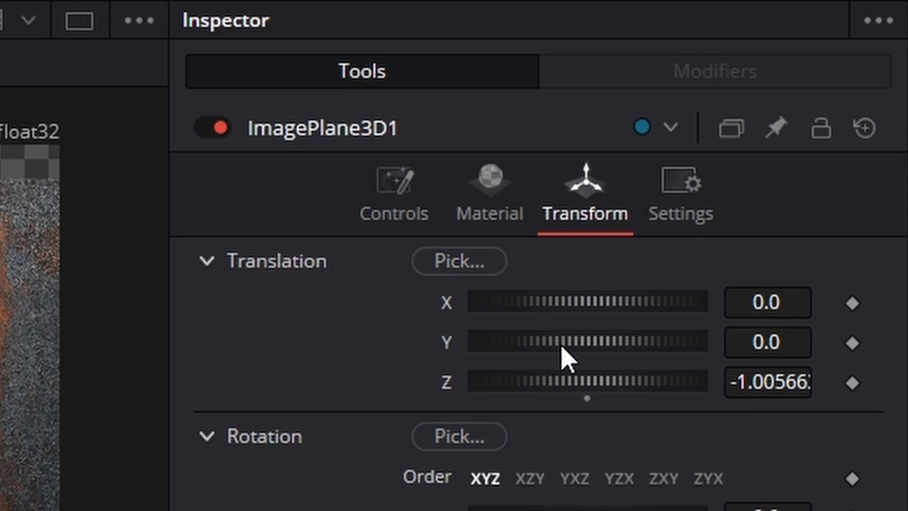
left_click_drag(563, 347, 653, 345)
left_click_drag(652, 345, 677, 345)
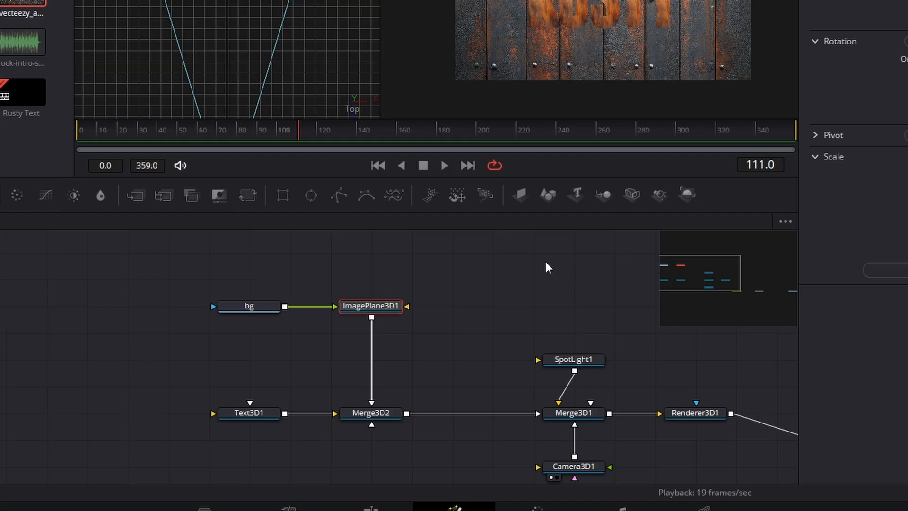
- Add a Shape3D node near Text3D1 in the node graph and rename it bAR
left_click(549, 270)
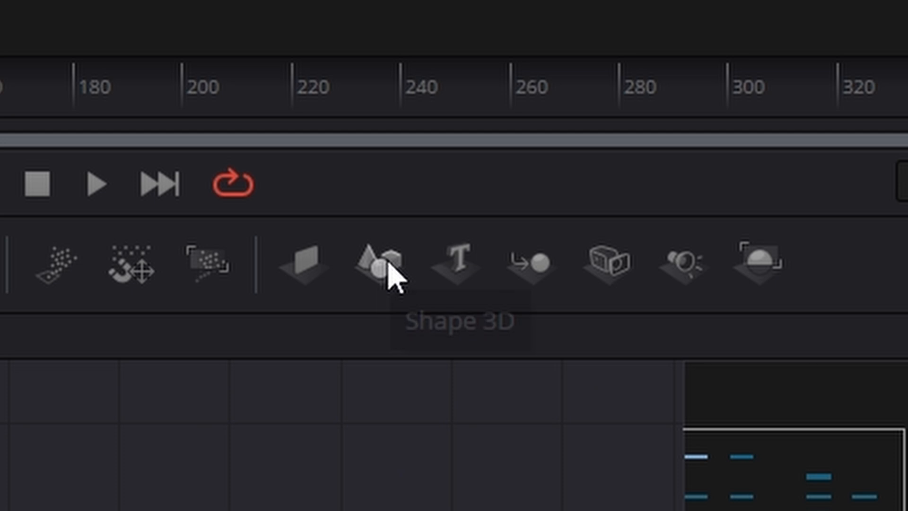
left_click_drag(393, 274, 214, 333)
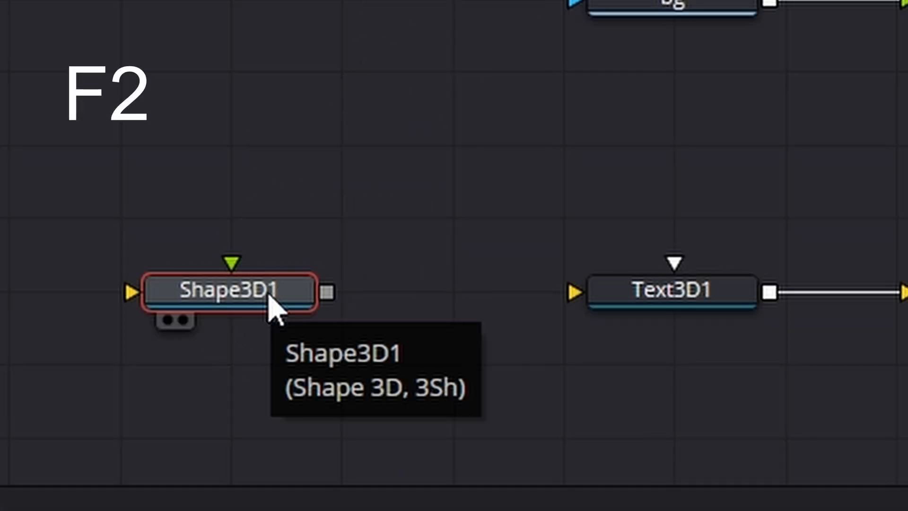
key("F2")
type("bAR")
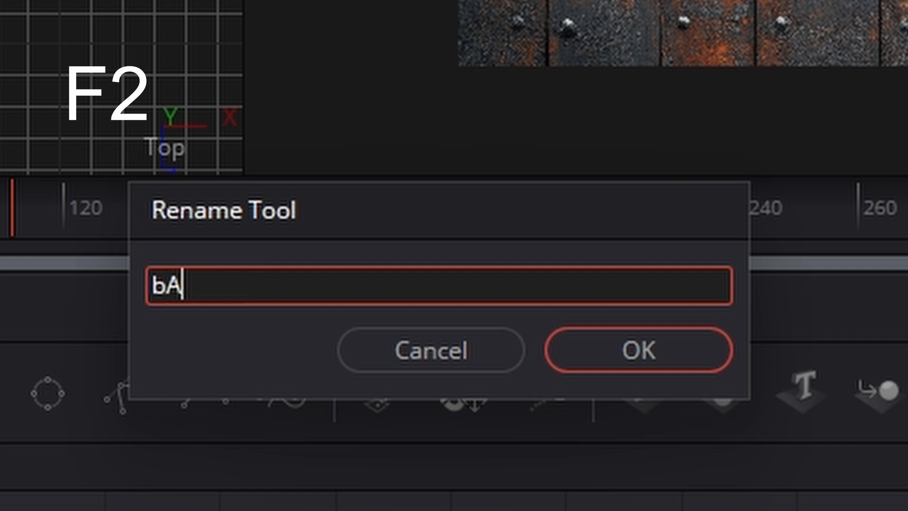
left_click(643, 355)
- Connect the bAR node to Merge3D2 and set its shape to Cube
left_click_drag(29, 319, 526, 334)
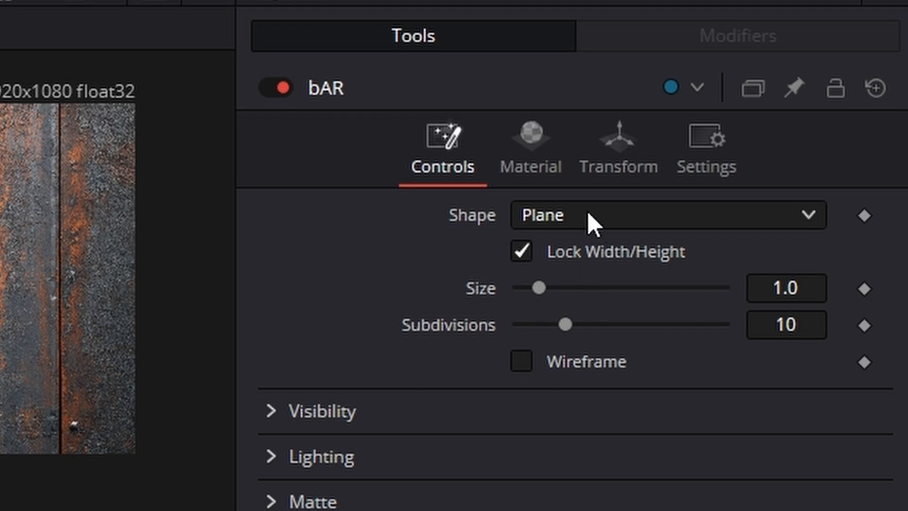
left_click(590, 216)
left_click(592, 277)
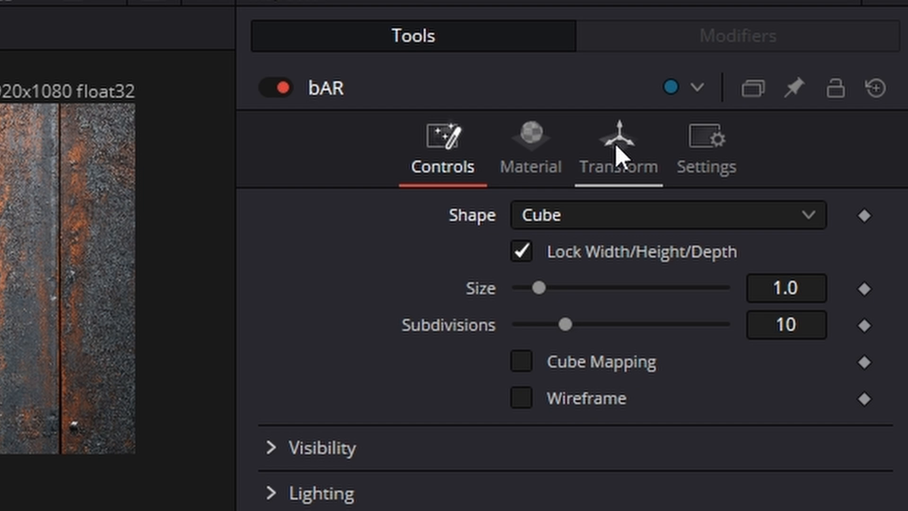
- Unlock the cube's X/Y/Z scale and shape it into a long bar, about 1.54 in X, 0.137 in Y and 0.17 in Z
left_click(618, 156)
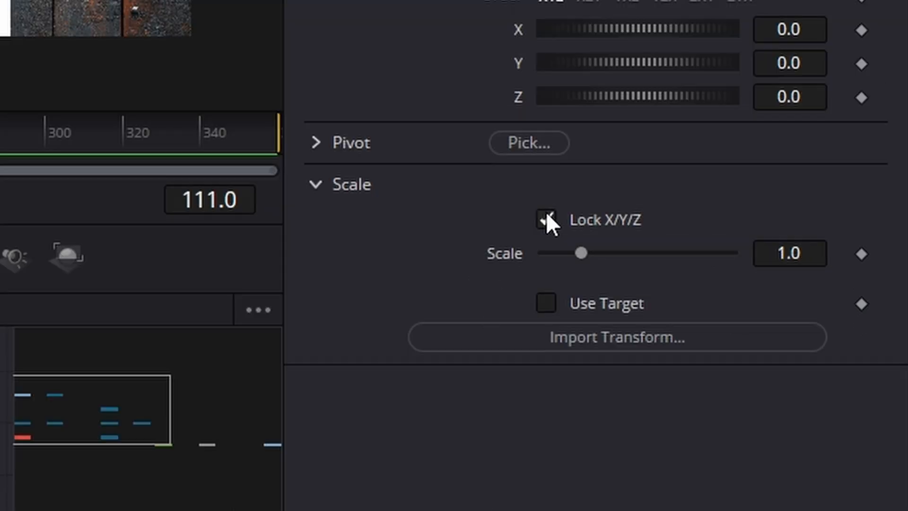
left_click(546, 218)
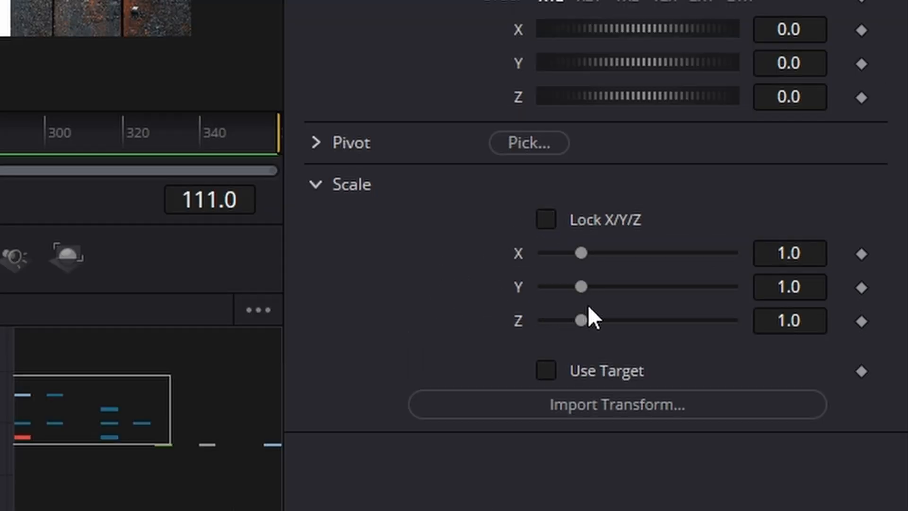
left_click_drag(574, 286, 566, 287)
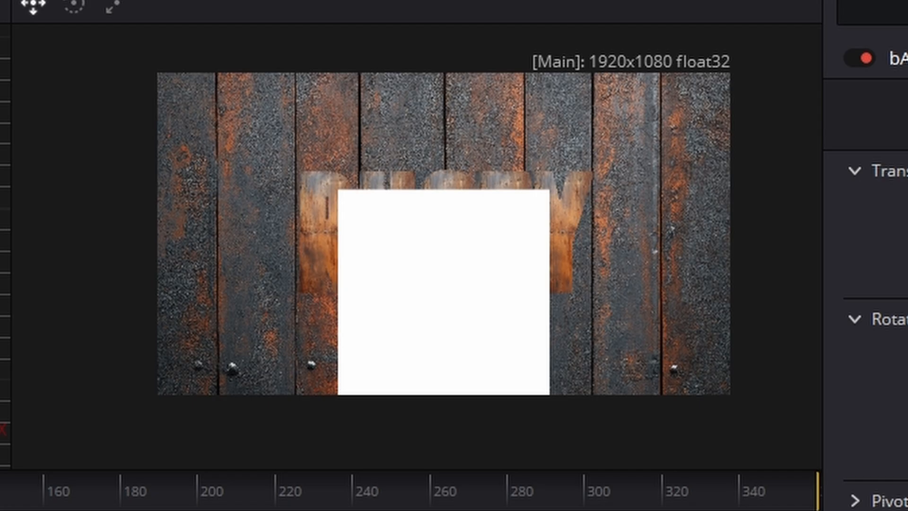
left_click_drag(565, 287, 536, 289)
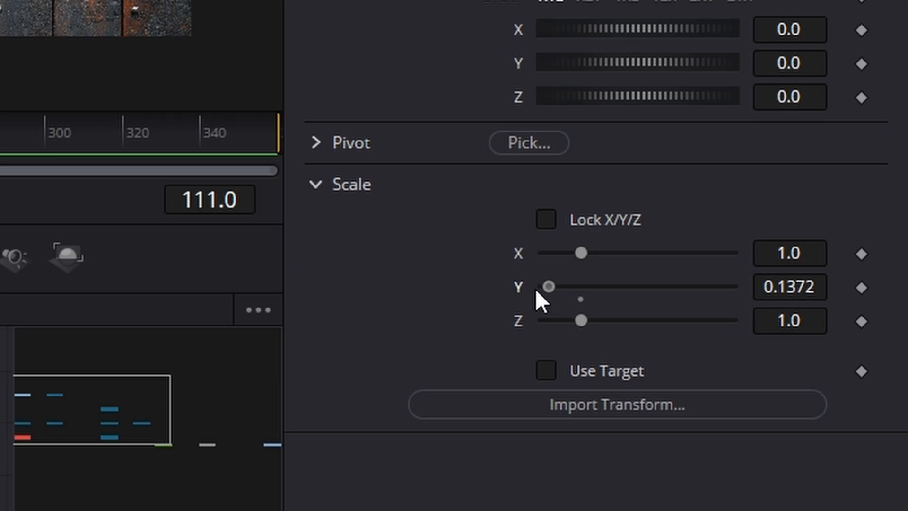
left_click_drag(574, 322, 550, 322)
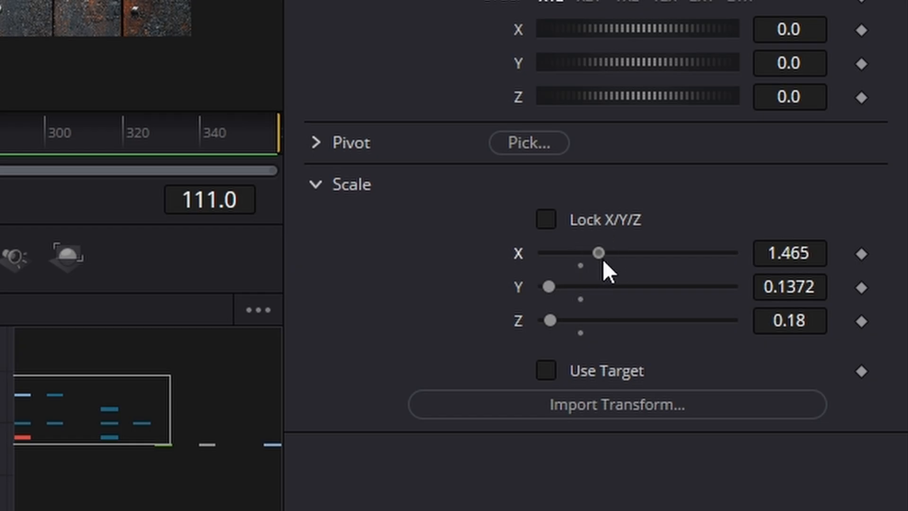
left_click_drag(602, 259, 607, 259)
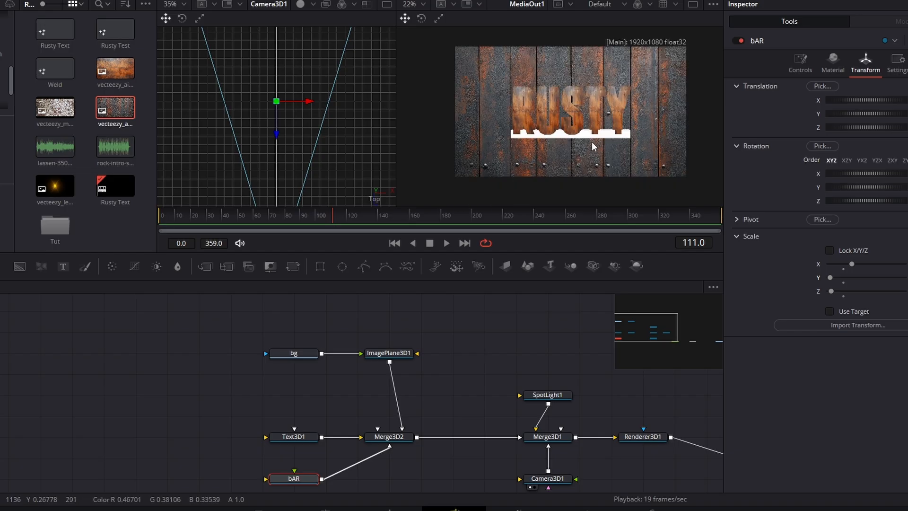
- Place the bar behind the letters at translation X -0.045, Y 0.0662, Z -0.305, and thin its Y scale to about 0.1
scroll(591, 144, "up", 3)
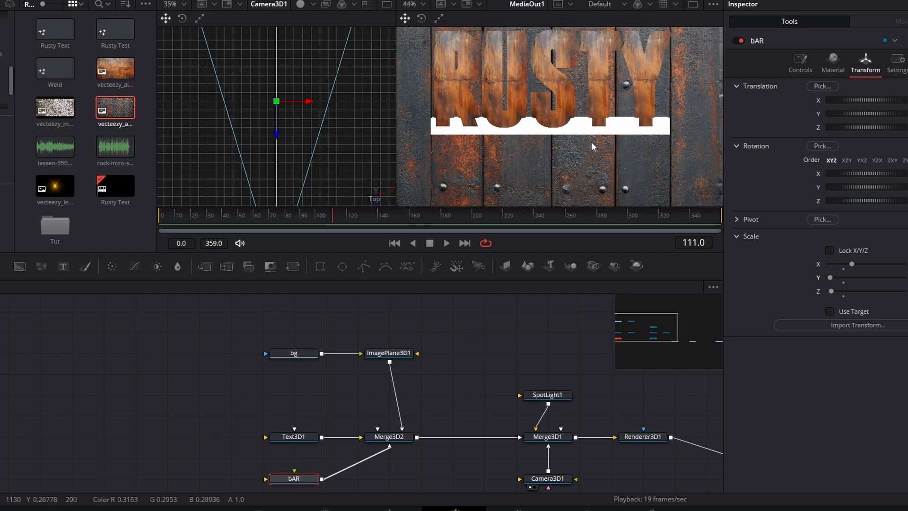
scroll(591, 142, "up", 2)
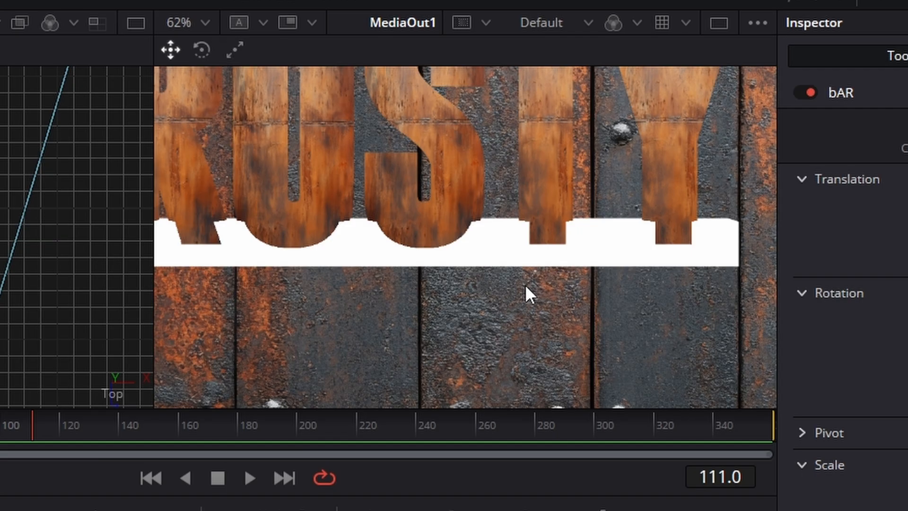
scroll(591, 143, "down", 3)
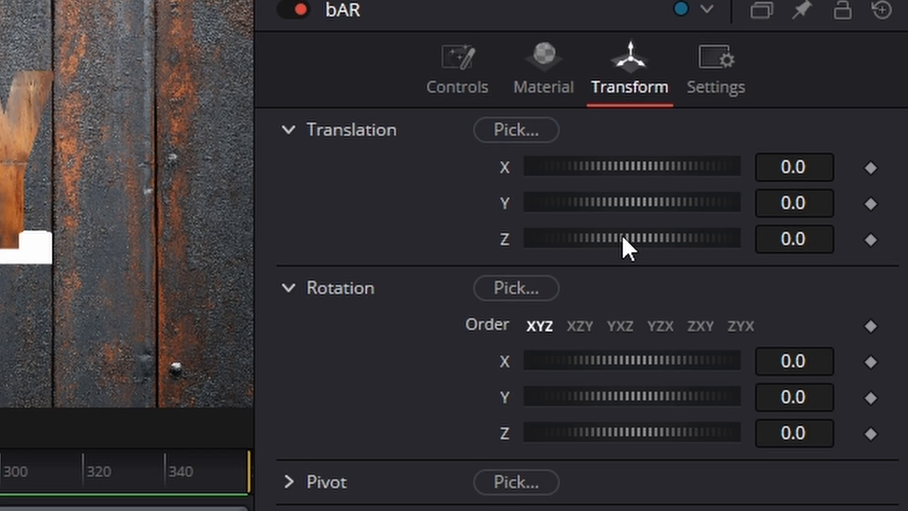
left_click_drag(622, 235, 658, 234)
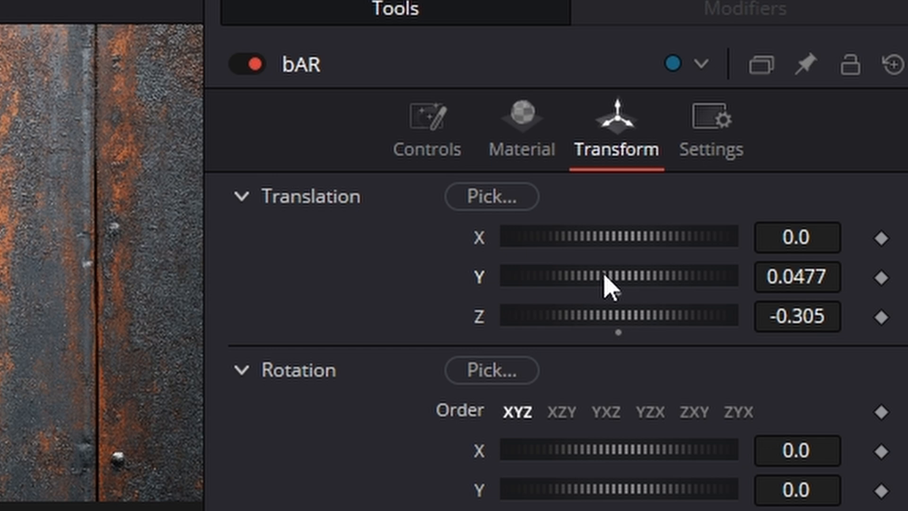
left_click_drag(605, 276, 623, 273)
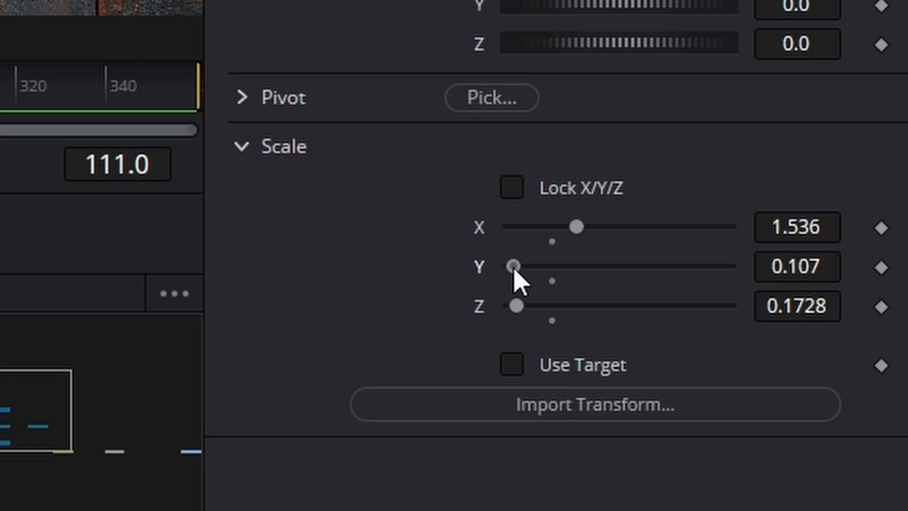
left_click_drag(514, 268, 504, 270)
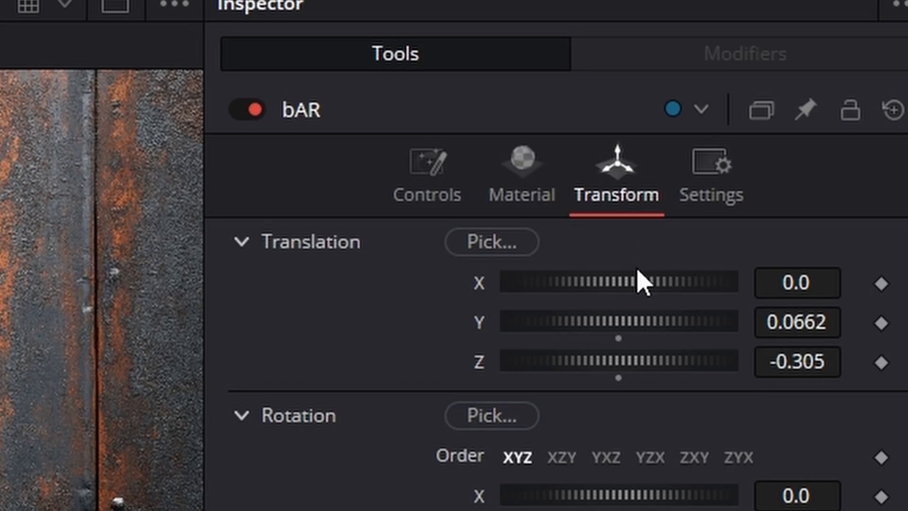
left_click_drag(643, 283, 618, 298)
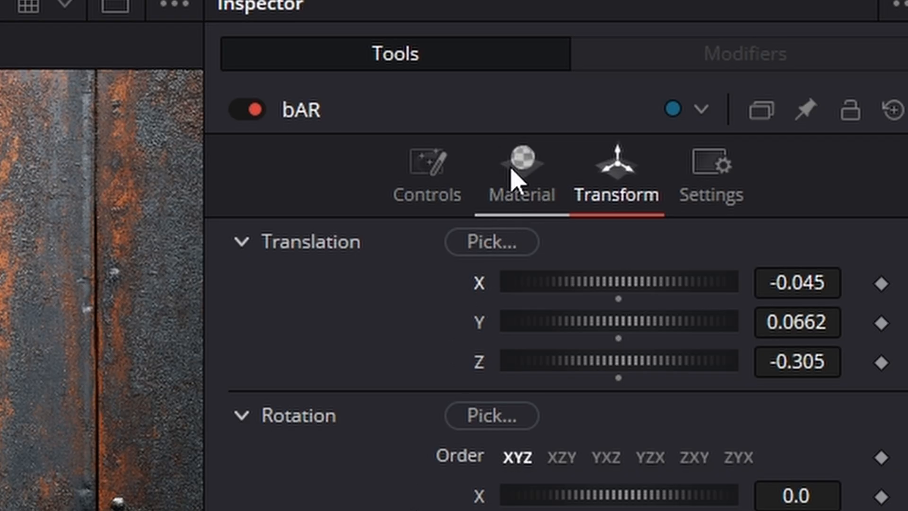
- Give the bar's material a dark grey #3b3b3b diffuse colour and strongly lower its specular intensity
left_click(513, 177)
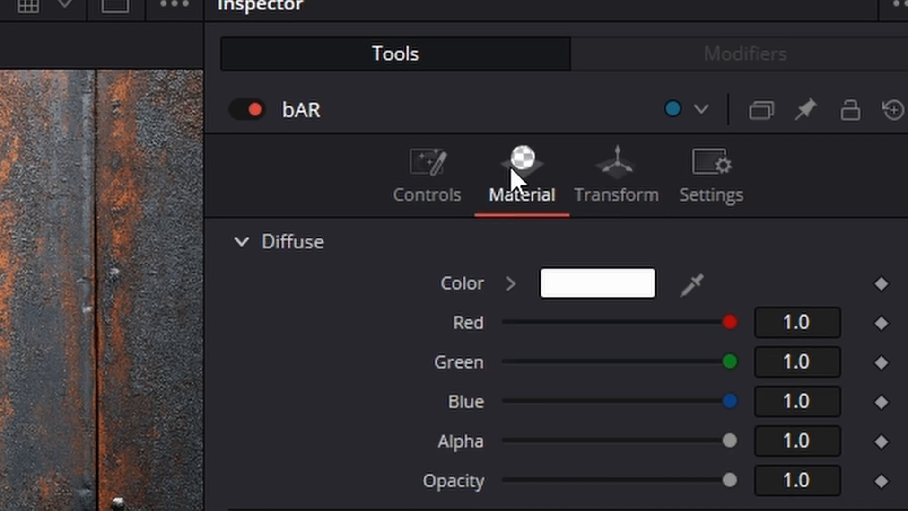
left_click(591, 293)
left_click(718, 239)
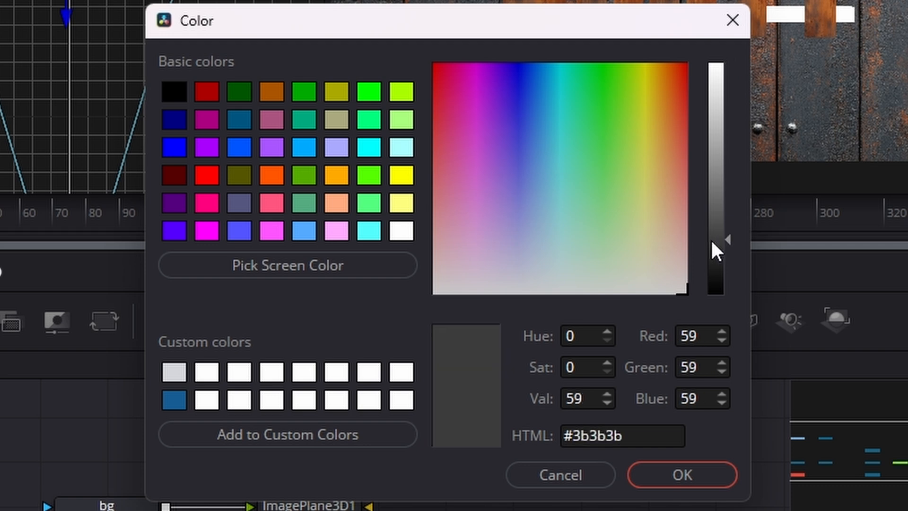
left_click(713, 472)
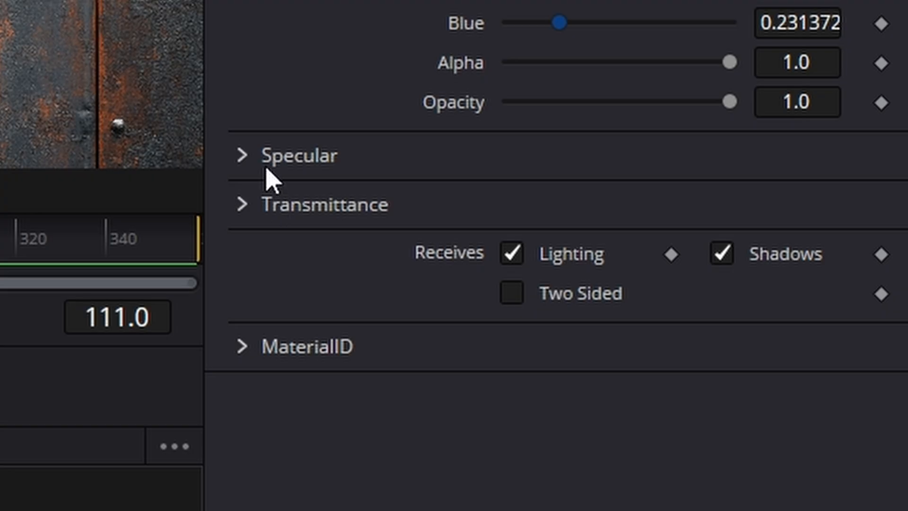
left_click(242, 159)
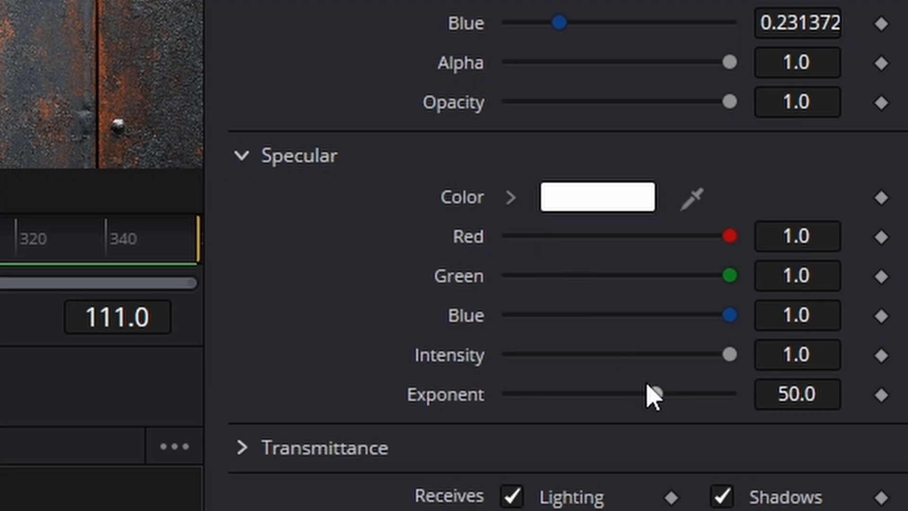
left_click_drag(730, 355, 529, 355)
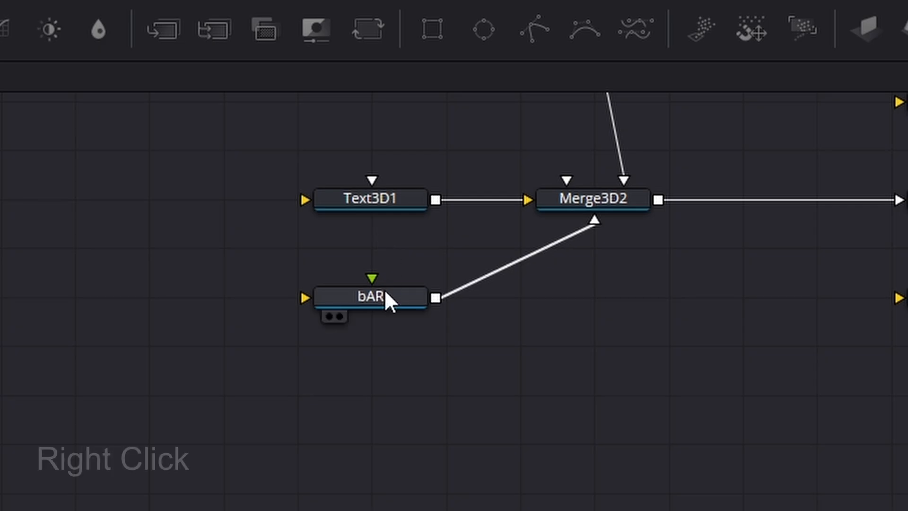
- Move bAR lower in the node graph, duplicate it, and connect the copy to Merge3D2
left_click_drag(384, 288, 373, 354)
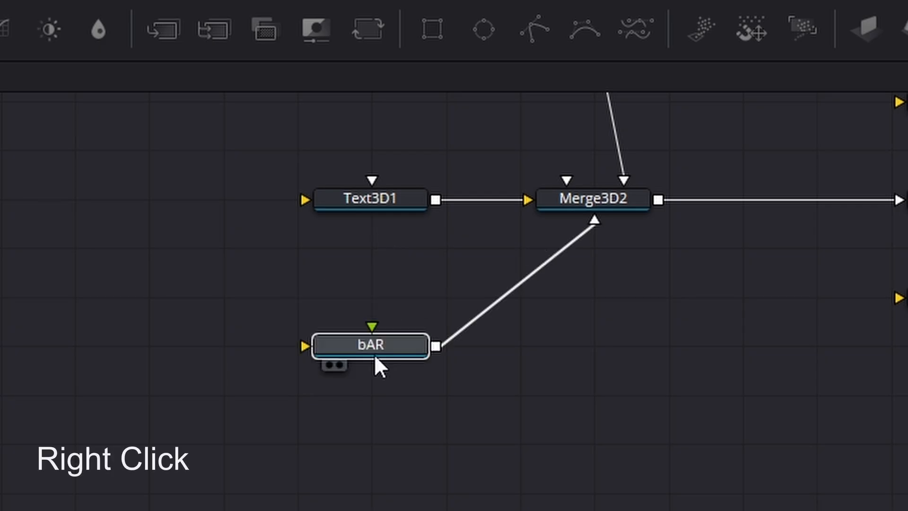
right_click(384, 345)
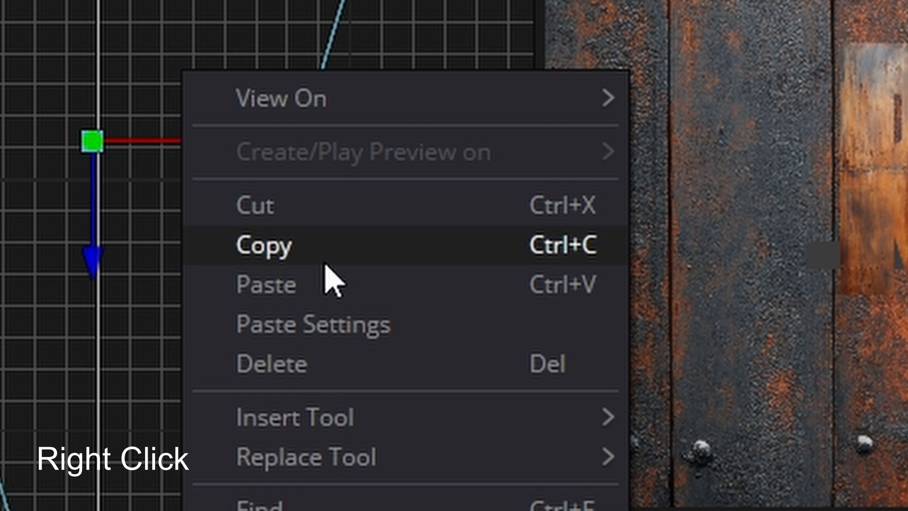
left_click(325, 265)
left_click(564, 394)
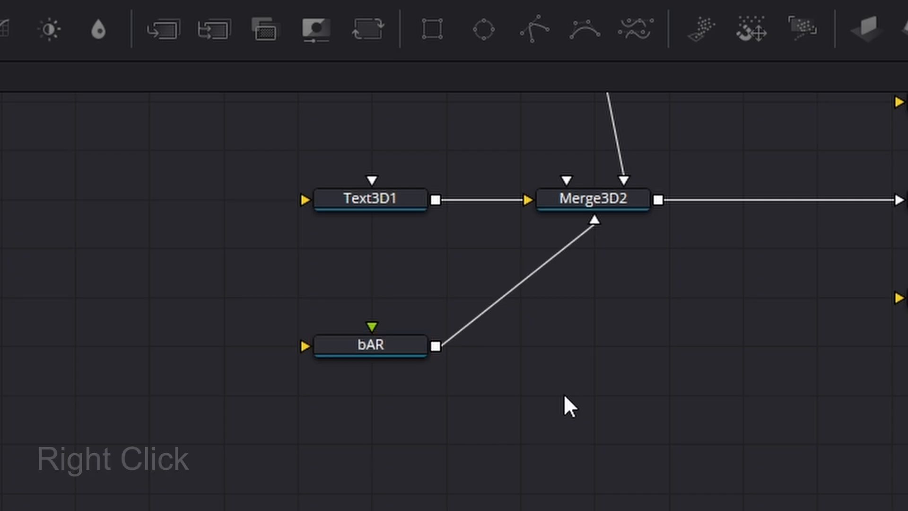
key("ctrl+v")
left_click_drag(653, 398, 625, 201)
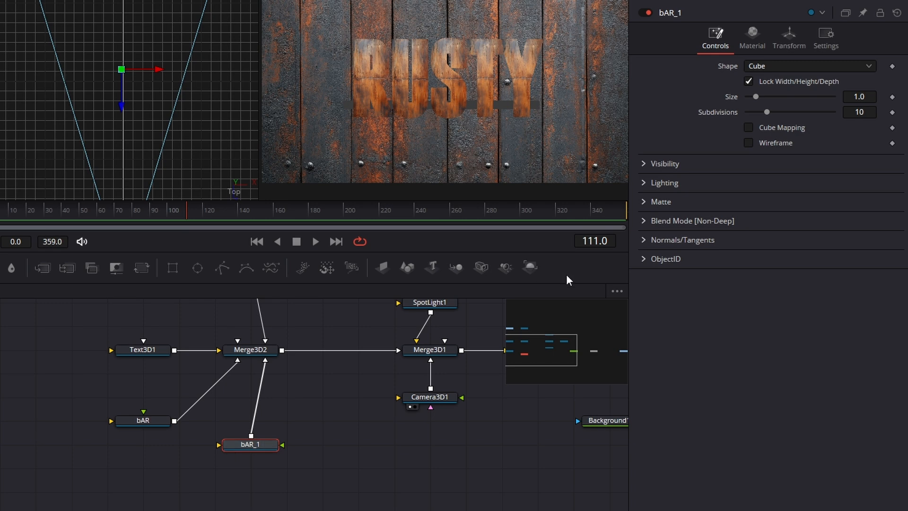
- Raise the copied bar with its Y translation so it sits above the first bar behind the text
left_click(793, 44)
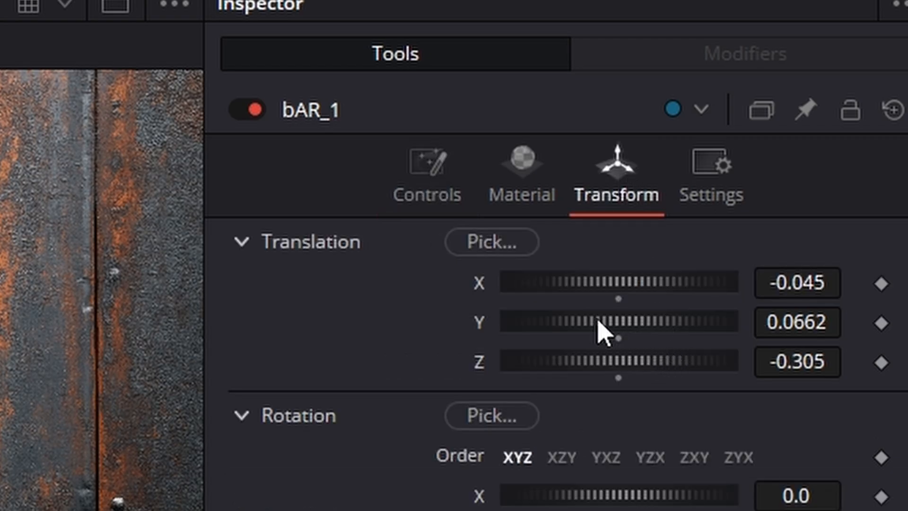
left_click_drag(600, 326, 653, 325)
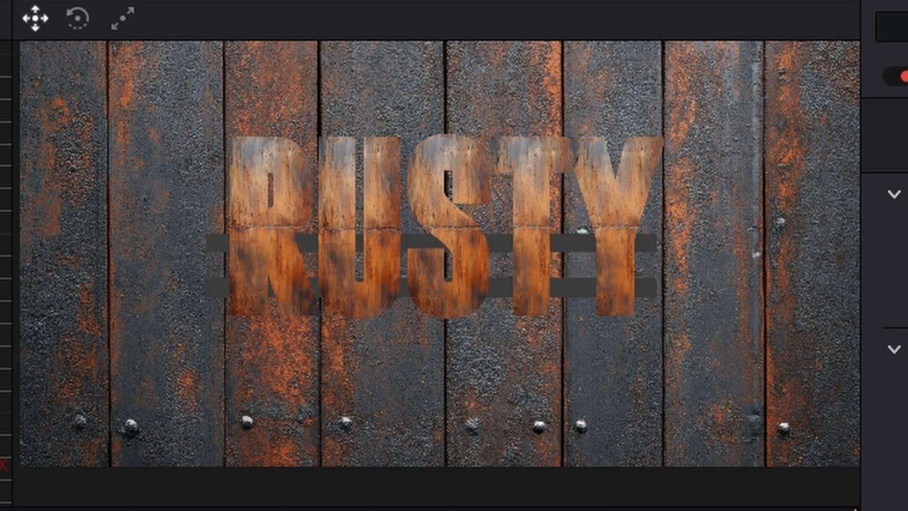
left_click_drag(897, 271, 907, 271)
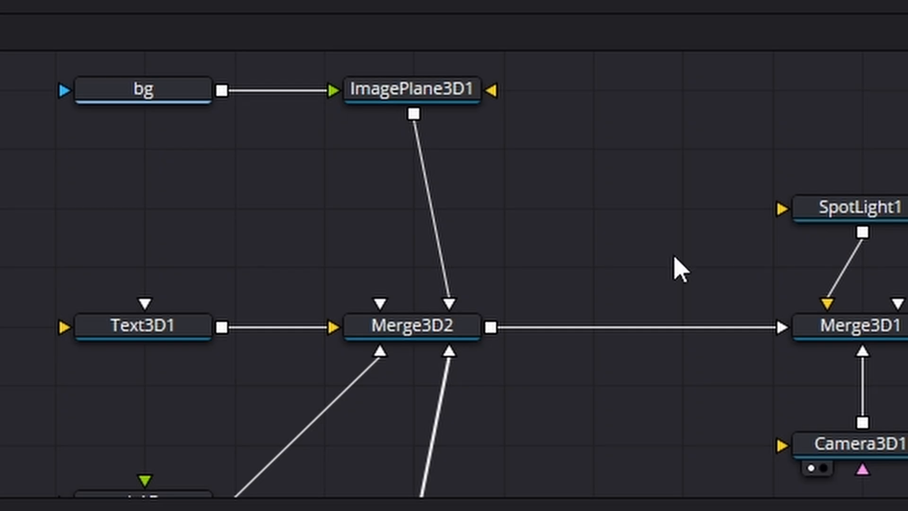
- Set the renderer type of Renderer3D1 to Hardware Renderer
left_click(449, 335)
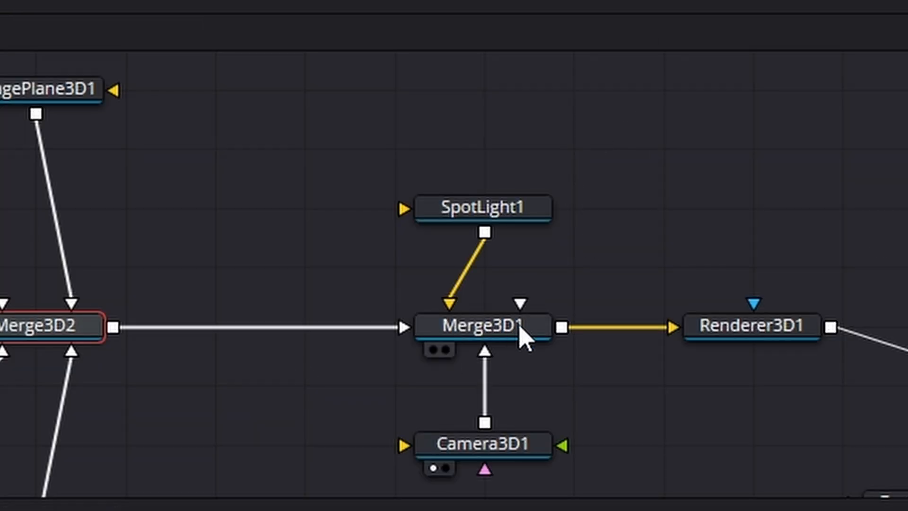
left_click(523, 334)
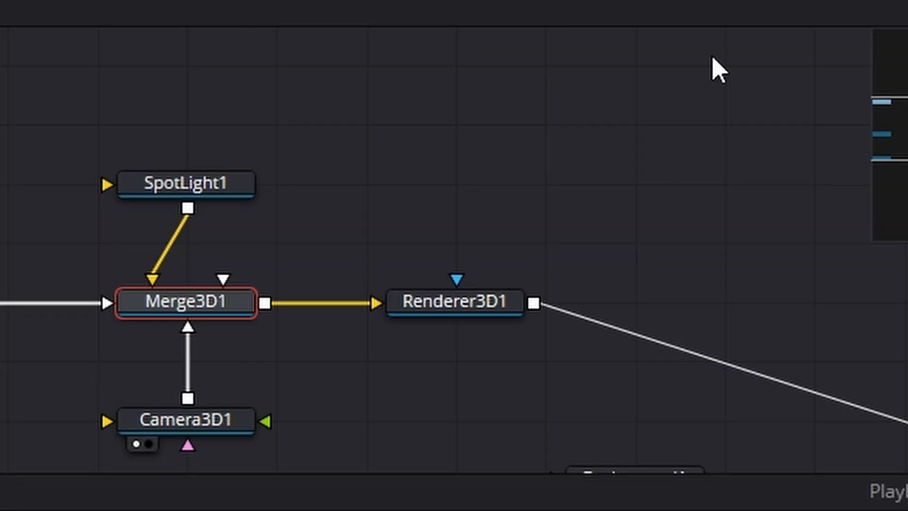
left_click(492, 314)
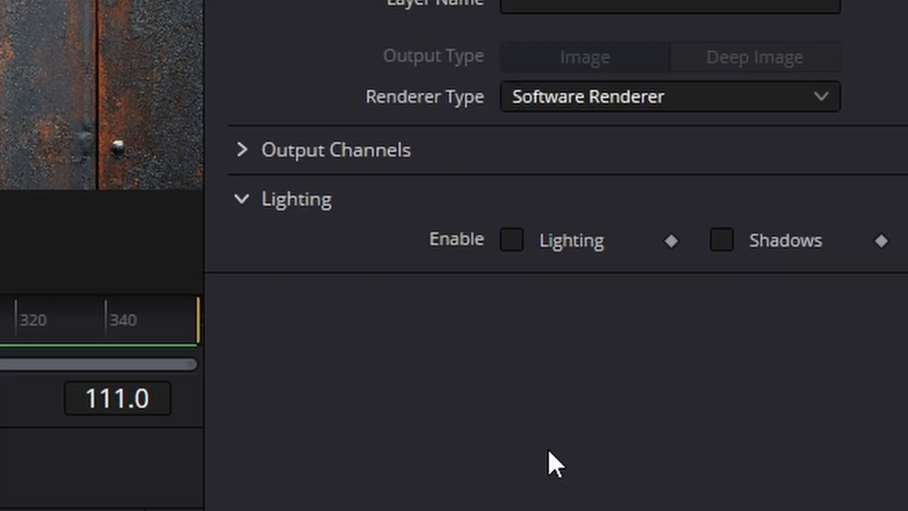
left_click(593, 114)
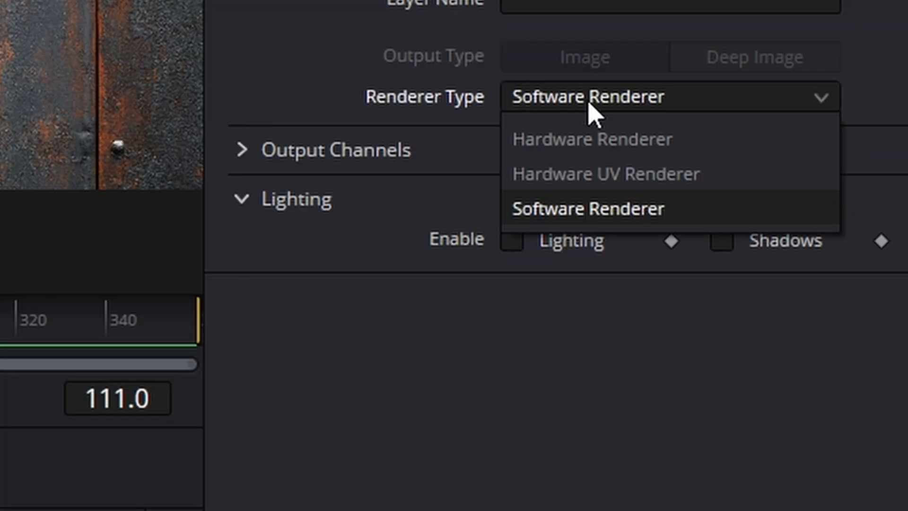
left_click(594, 142)
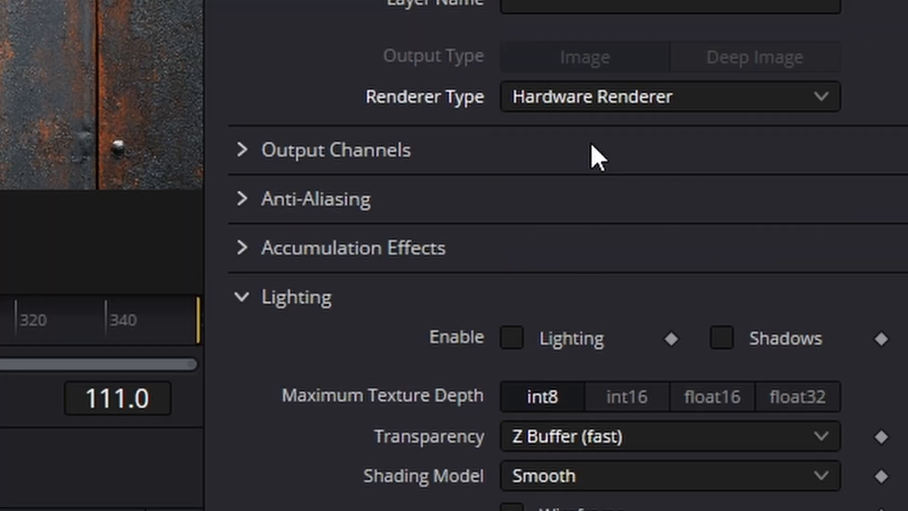
- Enable lighting and shadows on Renderer3D1
left_click(512, 339)
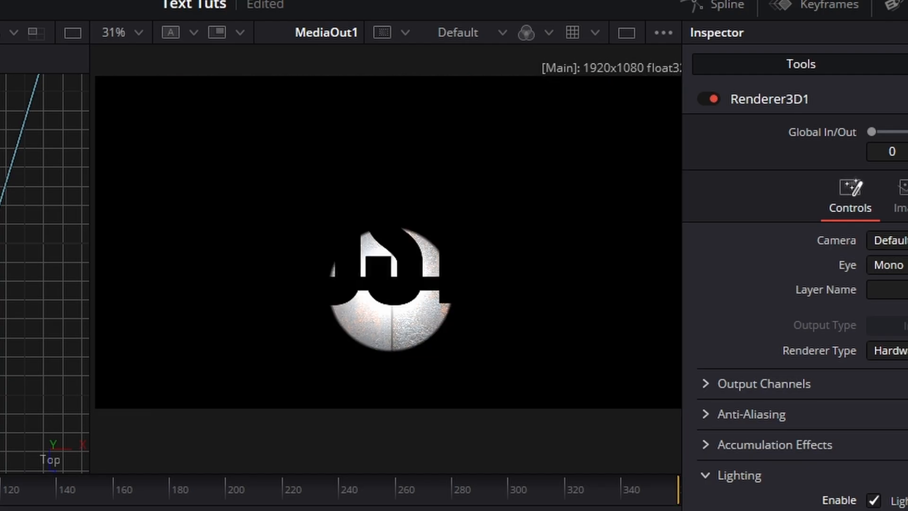
left_click(723, 338)
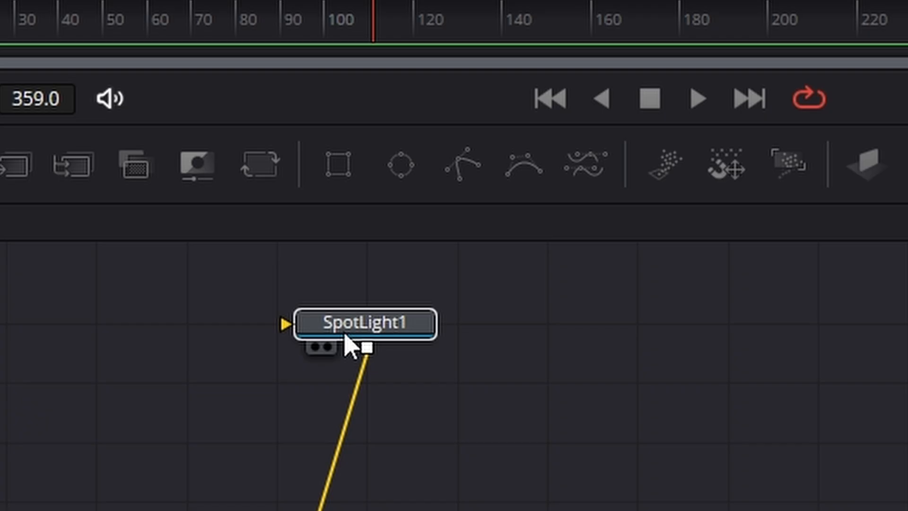
- Move SpotLight1 forward along its Z axis in the top view so it sits in front of the text
left_click(345, 333)
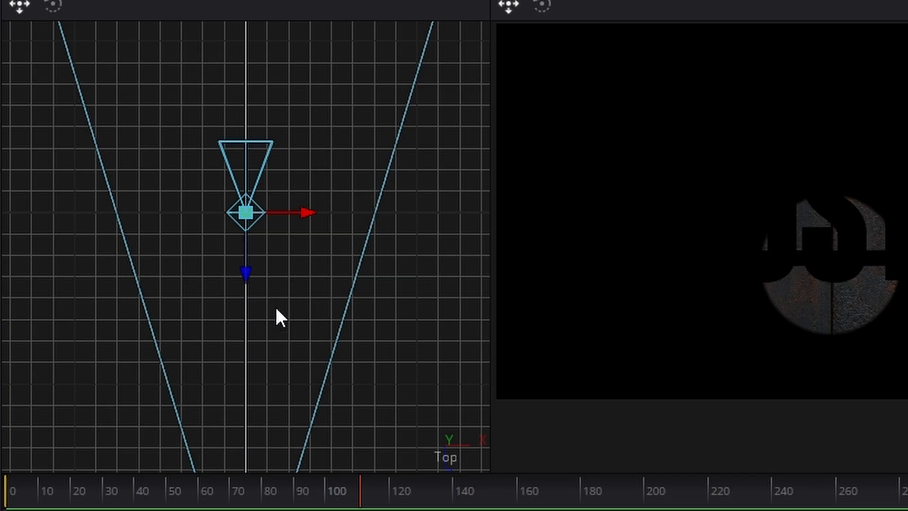
left_click_drag(247, 272, 254, 345)
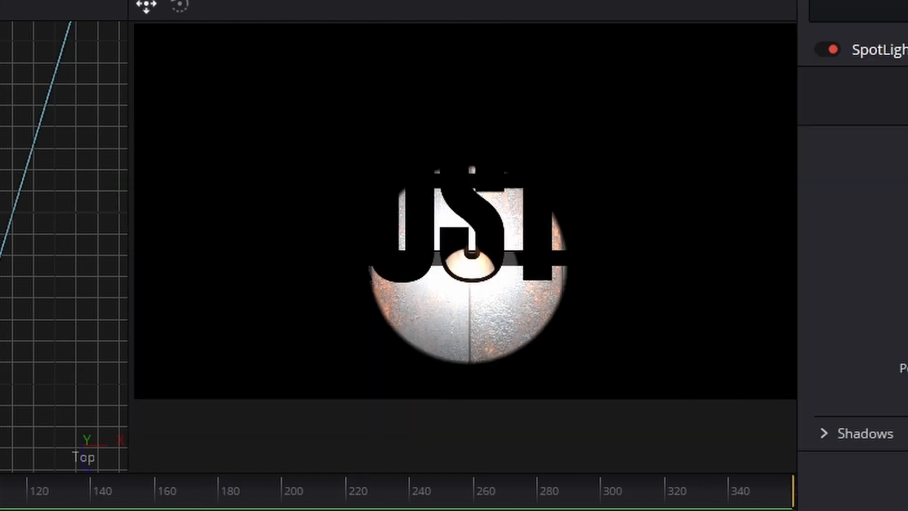
left_click_drag(0, 344, 0, 452)
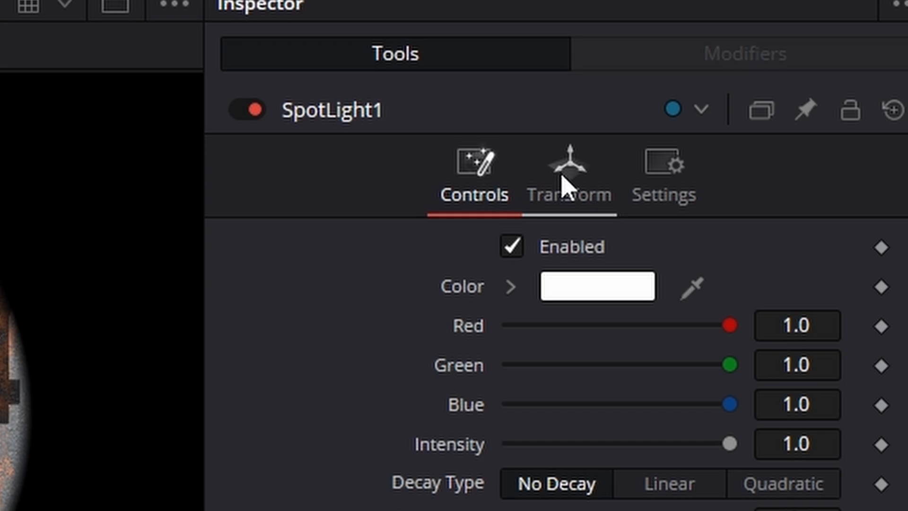
- Turn on Use Target for SpotLight1 and move the light sideways to about X 1.0, Z 1.83, lighting the text at an angle
left_click(566, 187)
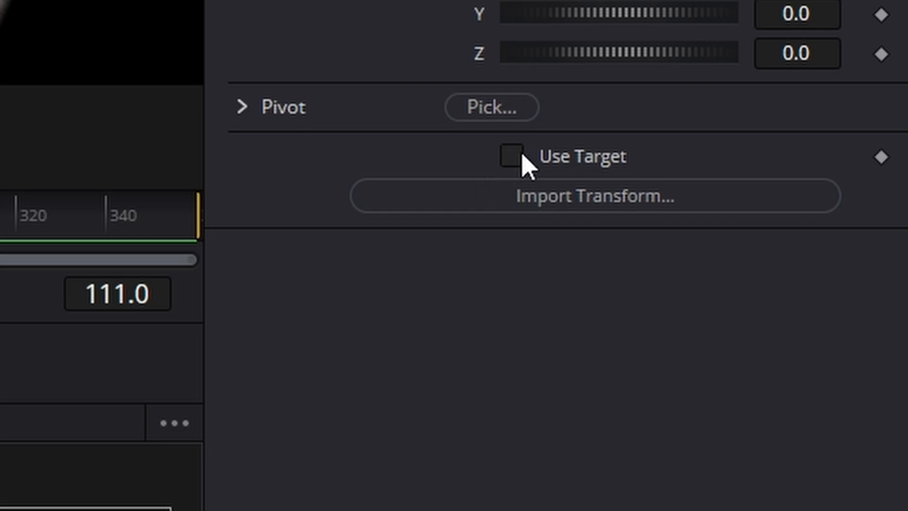
left_click(516, 155)
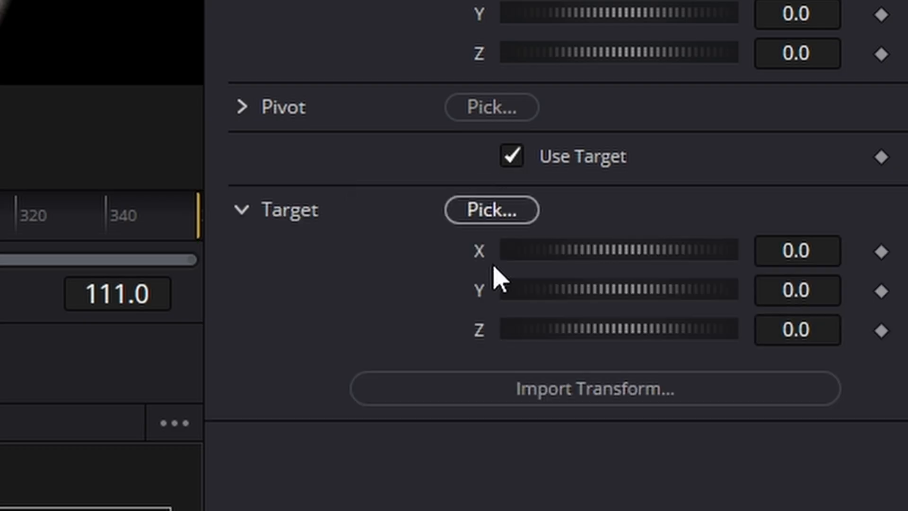
left_click(497, 213)
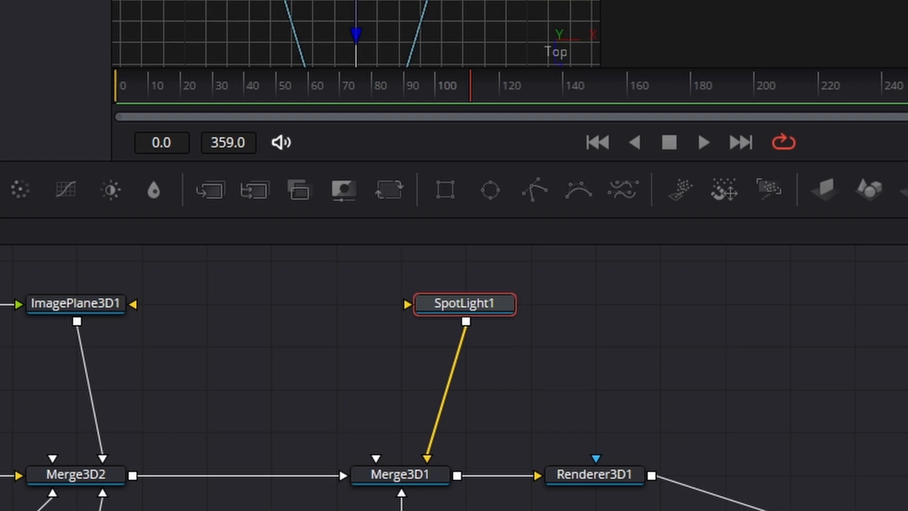
left_click(285, 378)
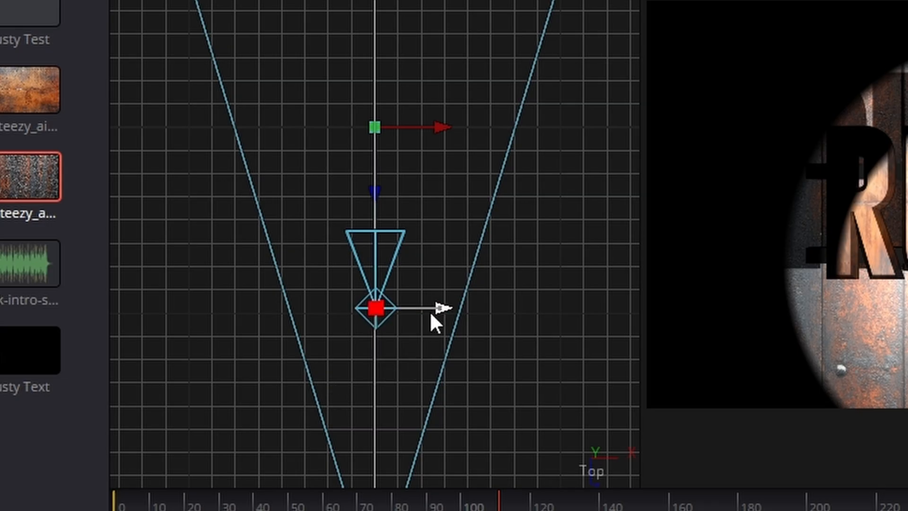
left_click_drag(430, 311, 520, 345)
left_click_drag(413, 356, 524, 318)
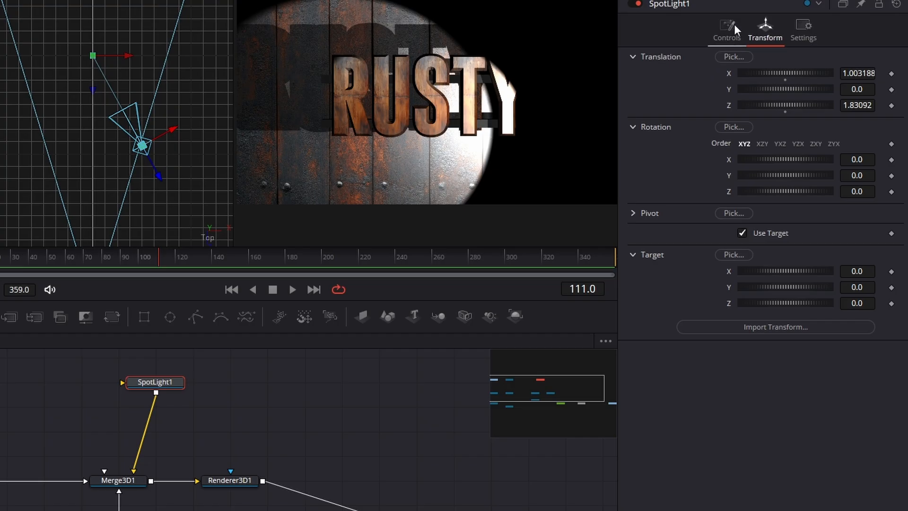
- Give SpotLight1 Quadratic decay, widen its cone angle to about 73.93, and increase its penumbra angle to soften the light's edge
left_click(727, 27)
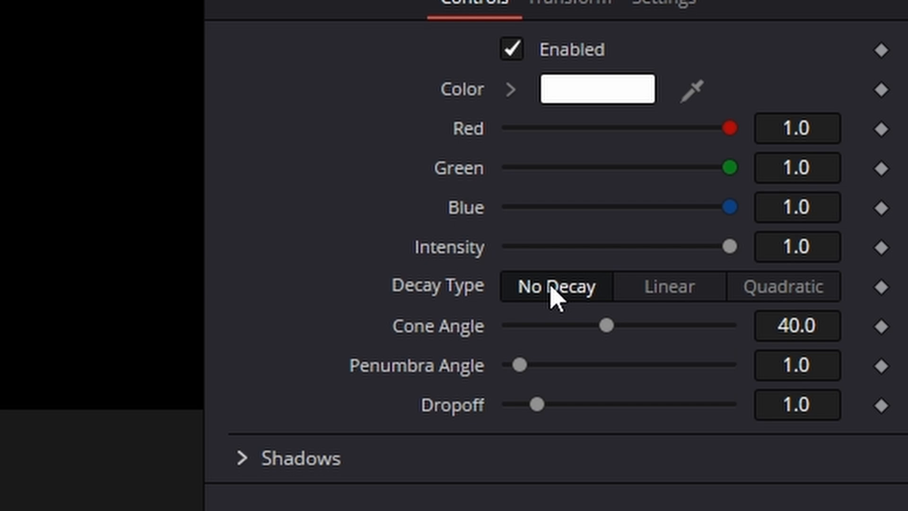
left_click(777, 289)
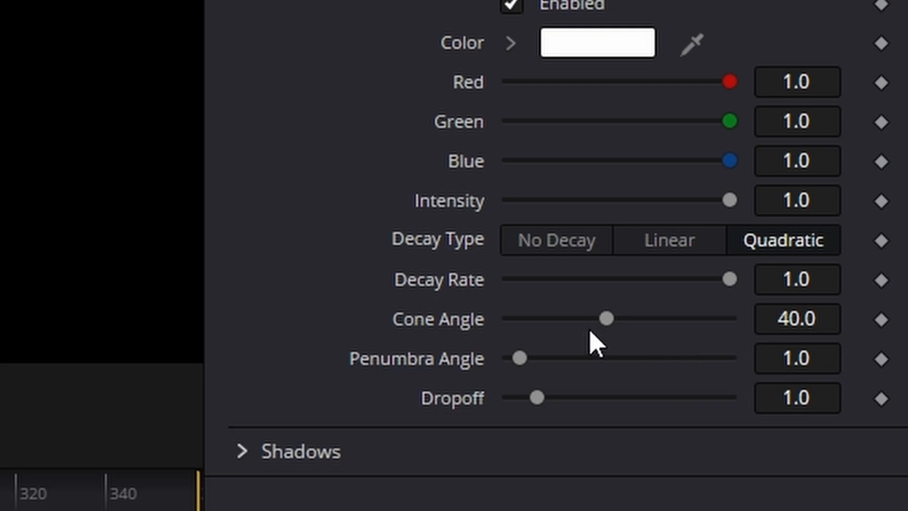
left_click_drag(607, 318, 659, 316)
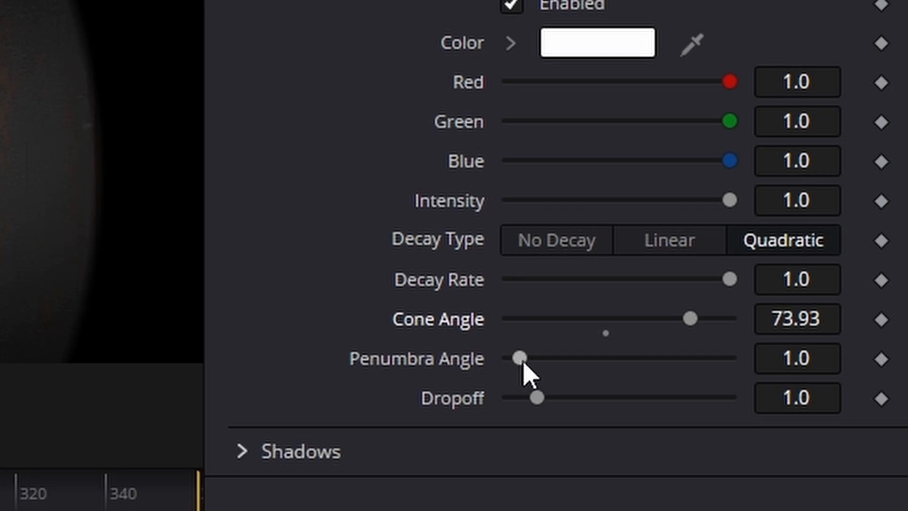
left_click_drag(524, 367, 581, 363)
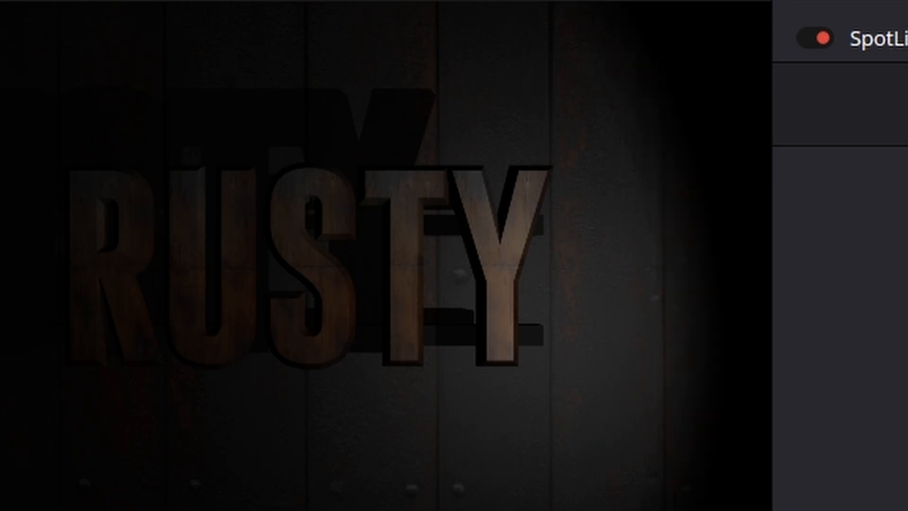